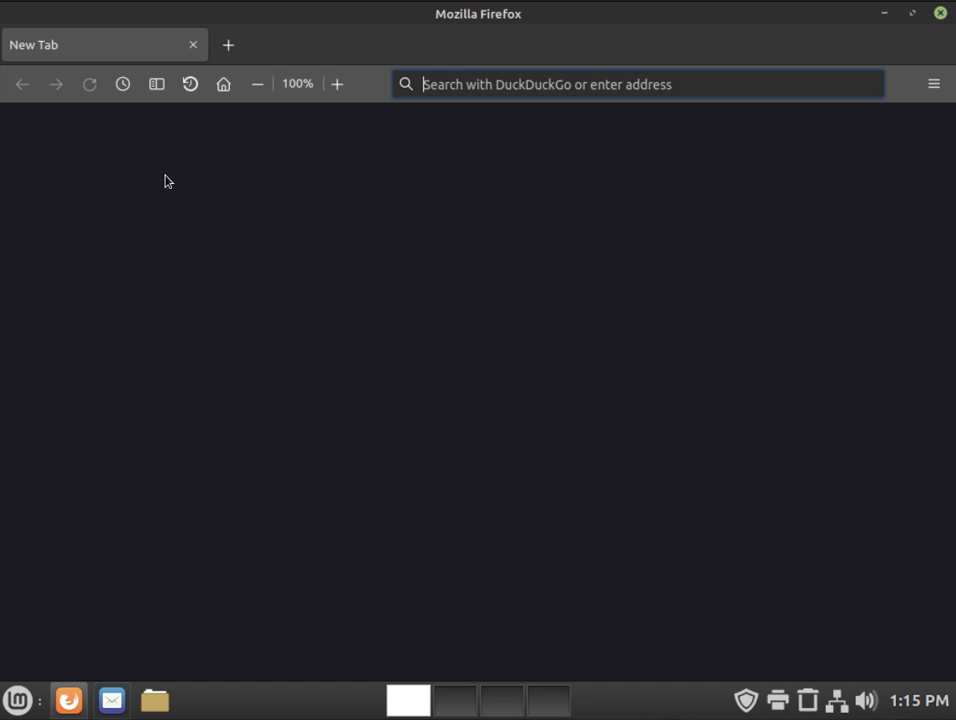
# Step: Open Firefox Settings at Privacy & Security, scrolled down to Logins and Passwords
pyautogui.press('alt')
pyautogui.click(61, 38)
pyautogui.click(103, 247)
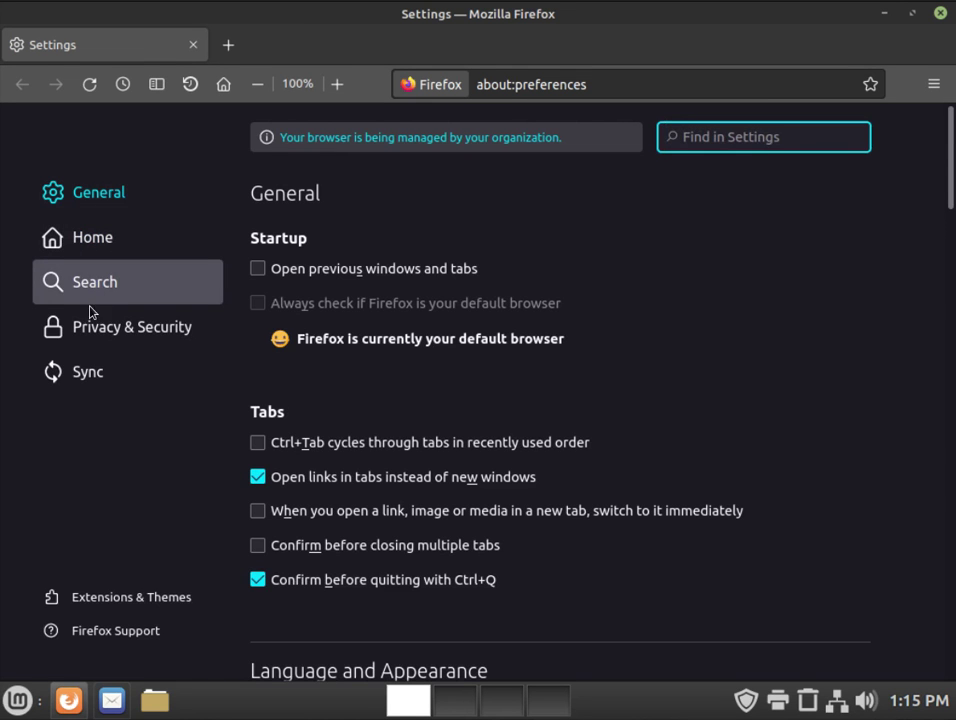
pyautogui.click(92, 333)
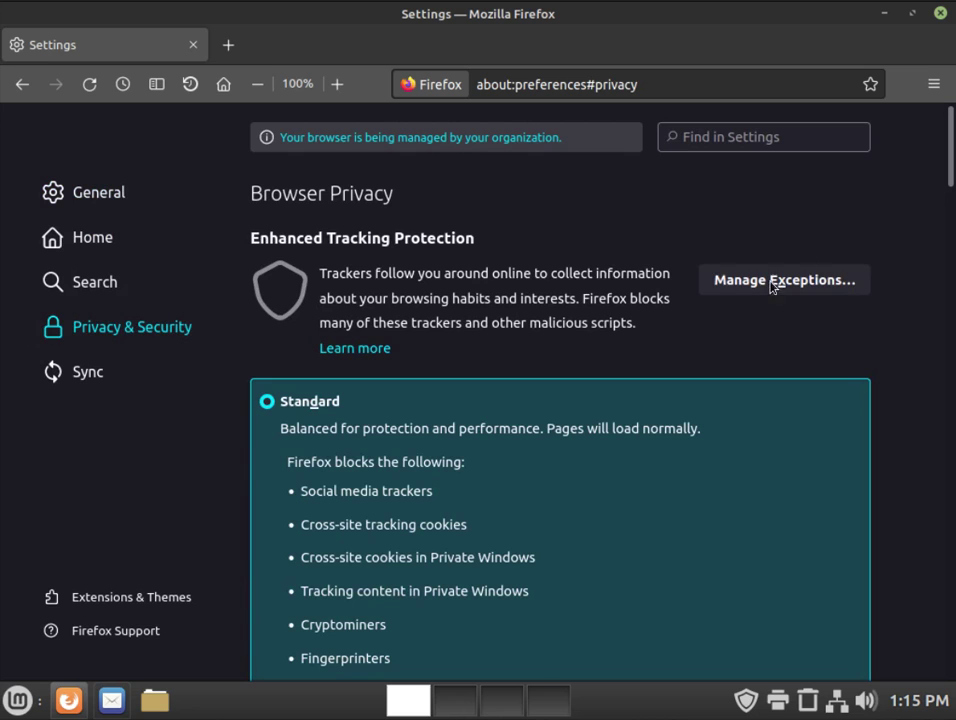
pyautogui.scroll(-2, 950, 207)
pyautogui.moveTo(950, 207); pyautogui.dragTo(950, 318)
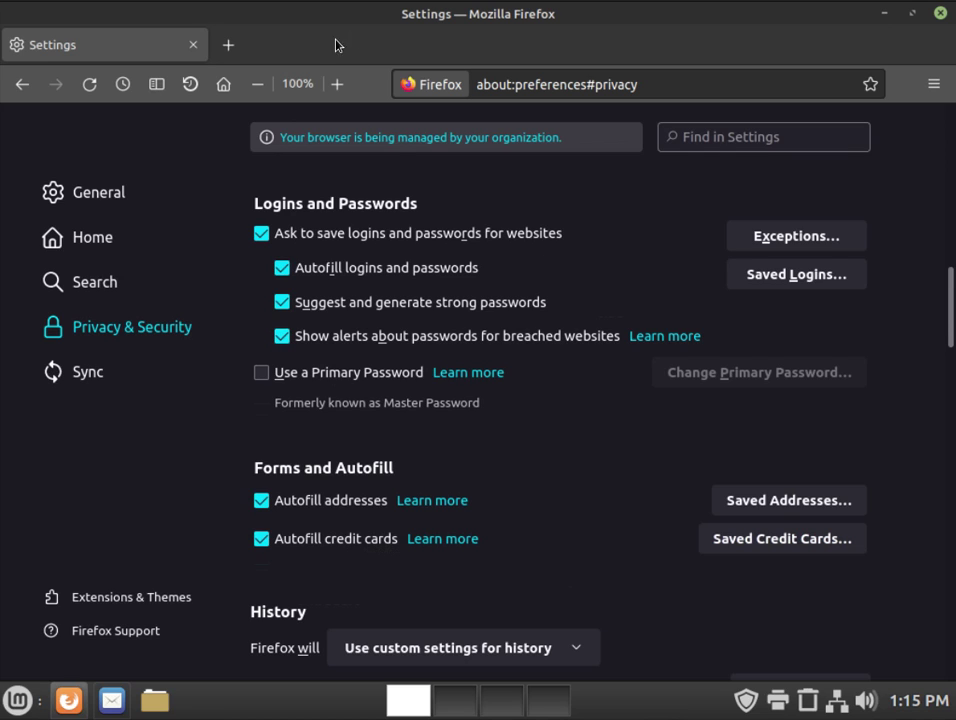
# Step: Open the SDF User Image Gallery home page from the Bookmarks sidebar in a new tab
pyautogui.click(224, 86)
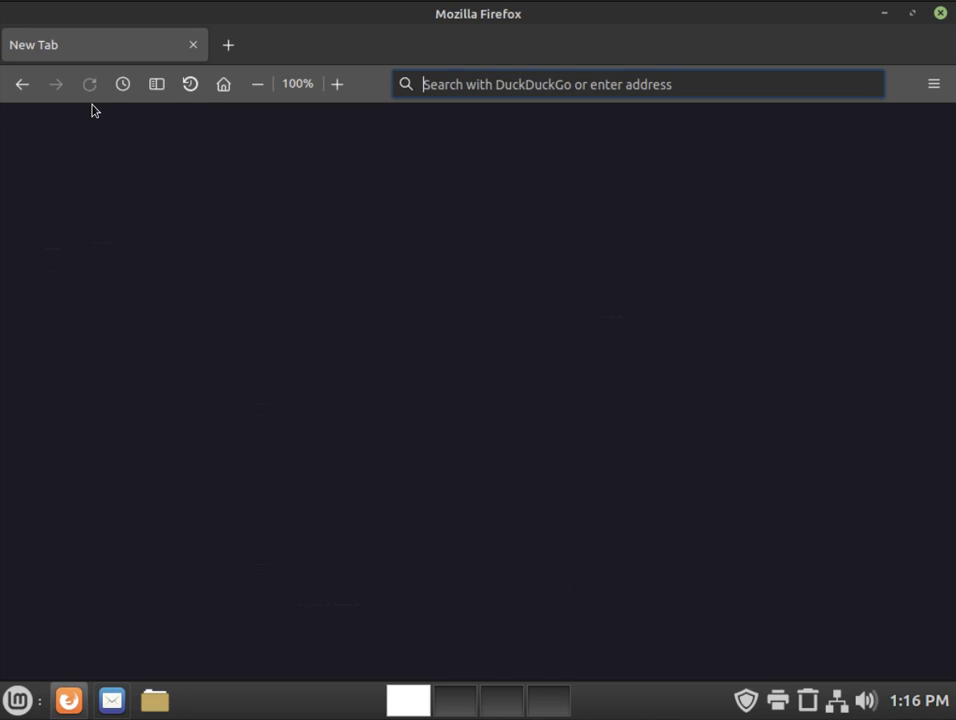
pyautogui.click(157, 88)
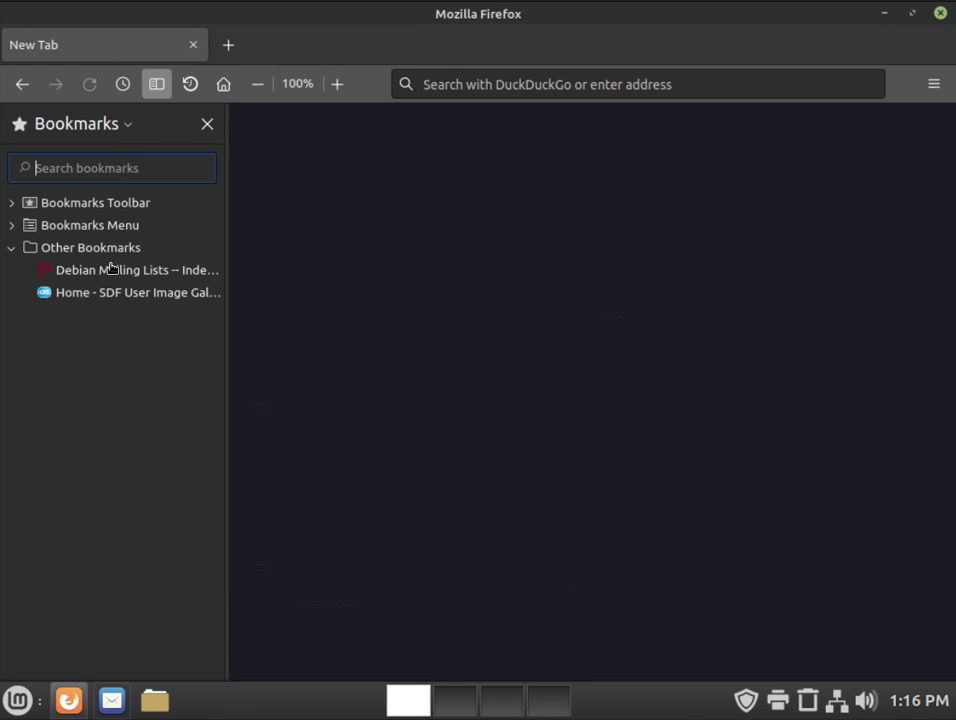
pyautogui.click(87, 300)
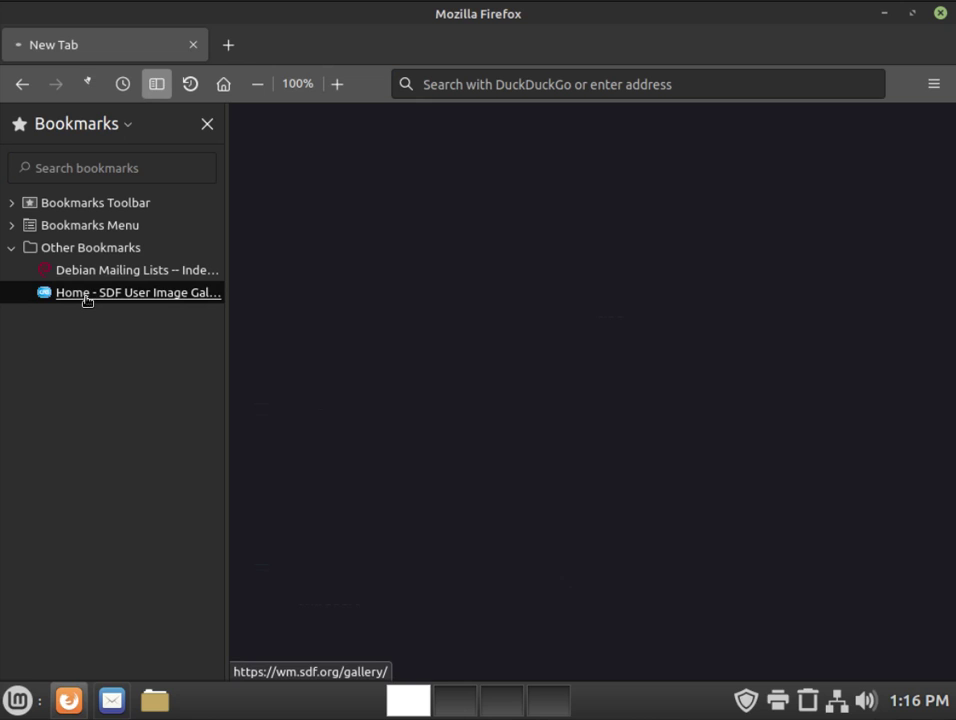
pyautogui.click(209, 126)
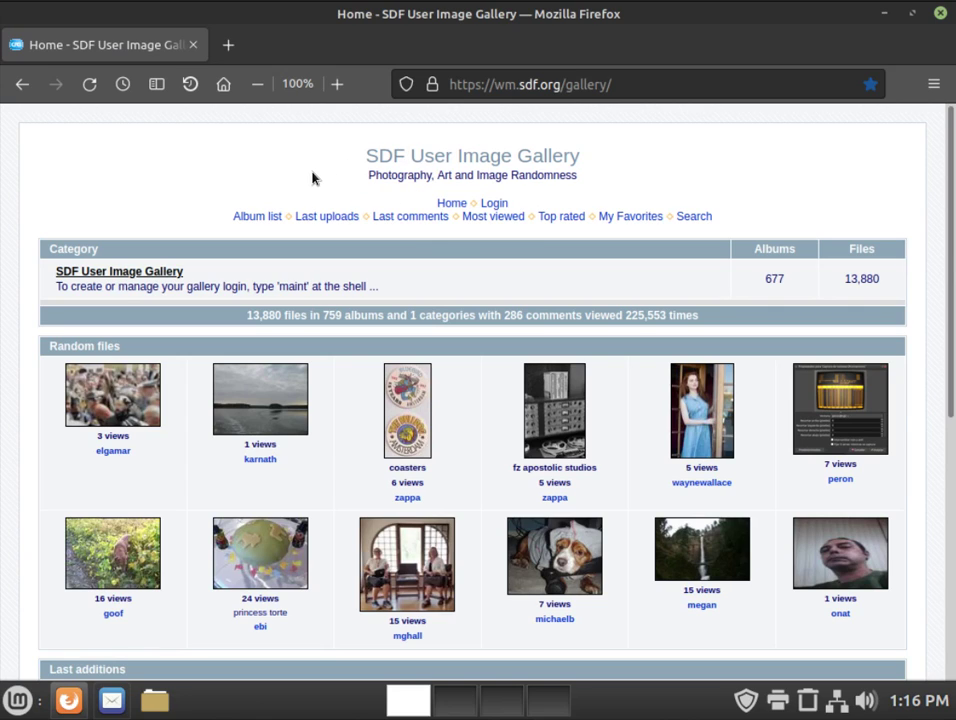
# Step: Go to the gallery login page and enter the account username
pyautogui.click(497, 205)
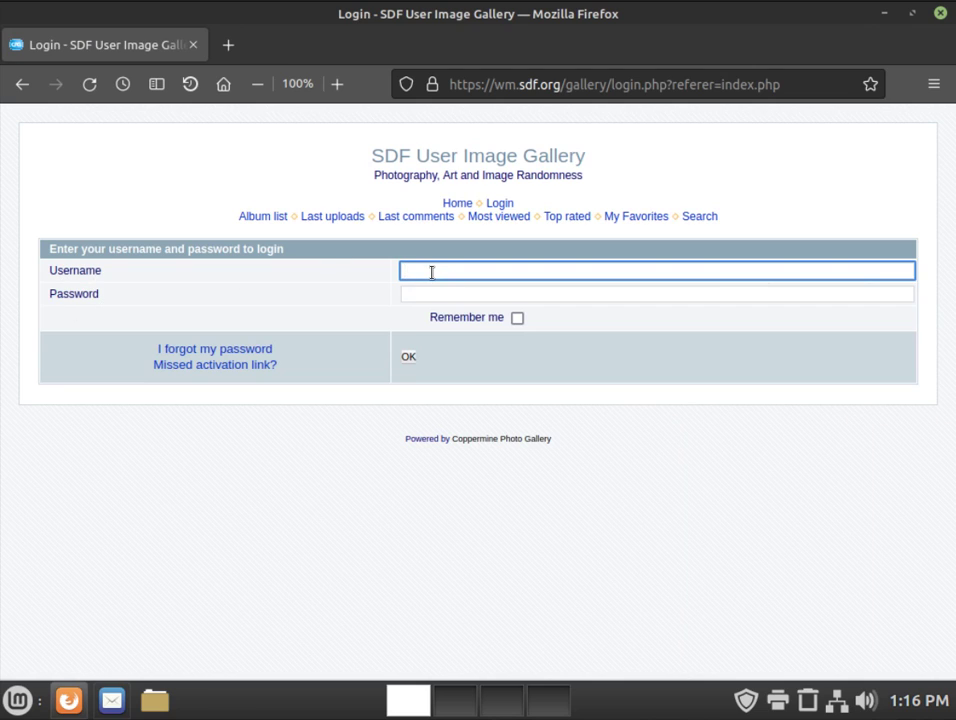
pyautogui.write('somi')
pyautogui.write('lty')
pyautogui.click(417, 297)
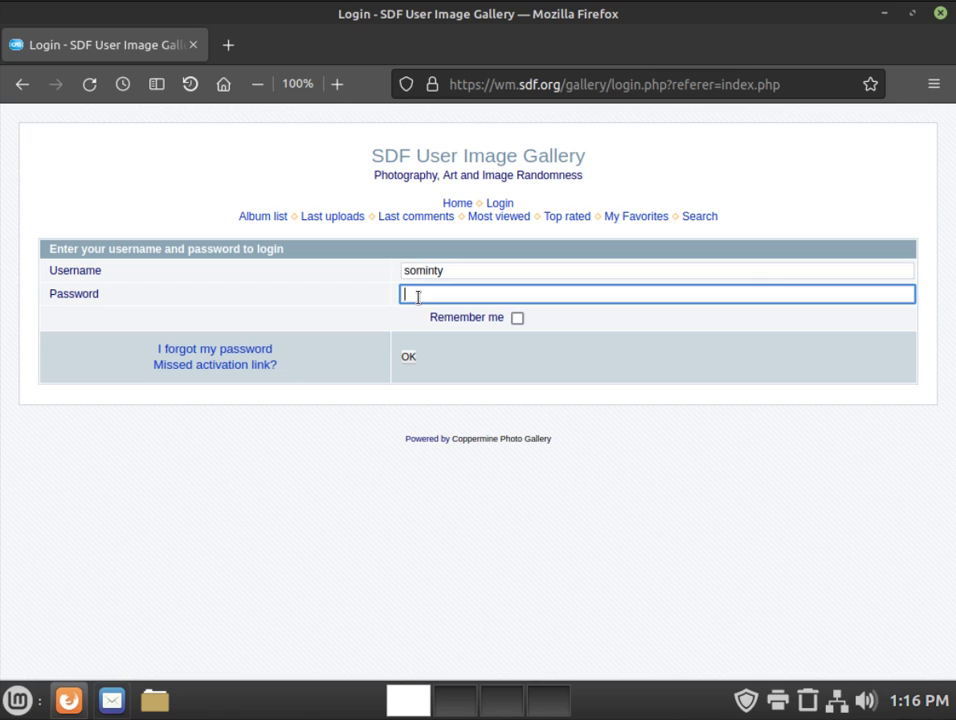
# Step: Zoom the page to 133%, paste the password, and submit the login
pyautogui.click(338, 88)
pyautogui.click(338, 88)
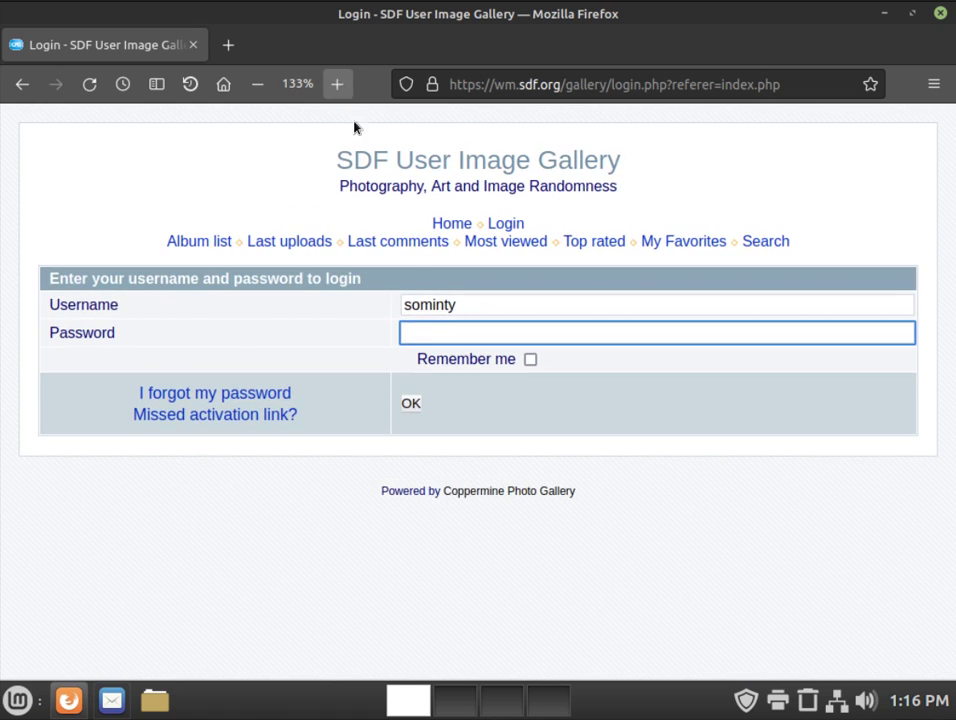
pyautogui.rightClick(422, 332)
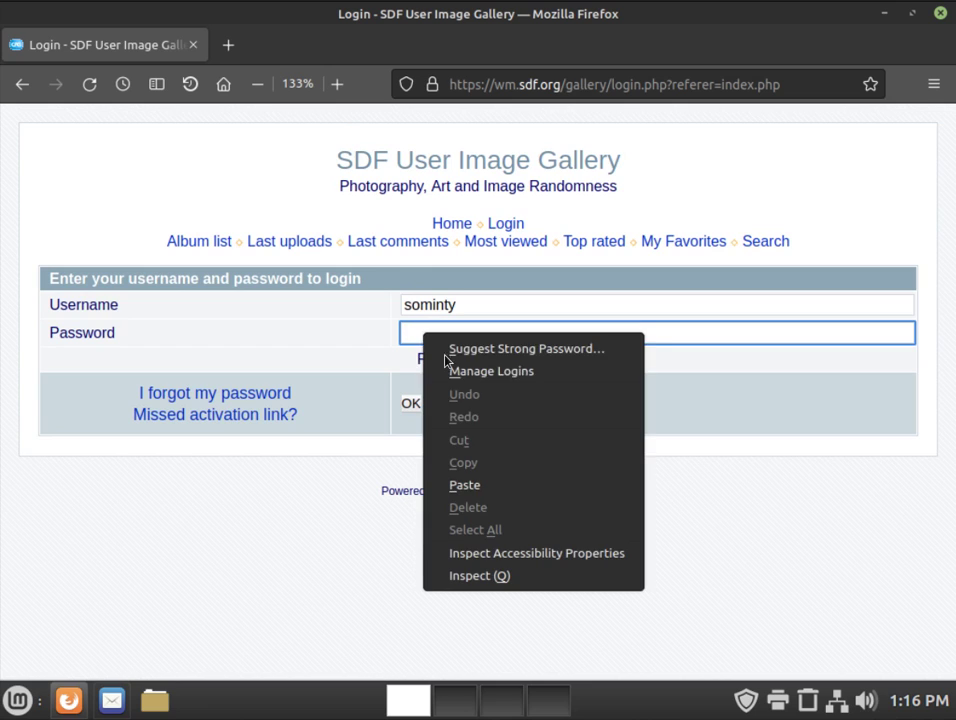
pyautogui.click(487, 490)
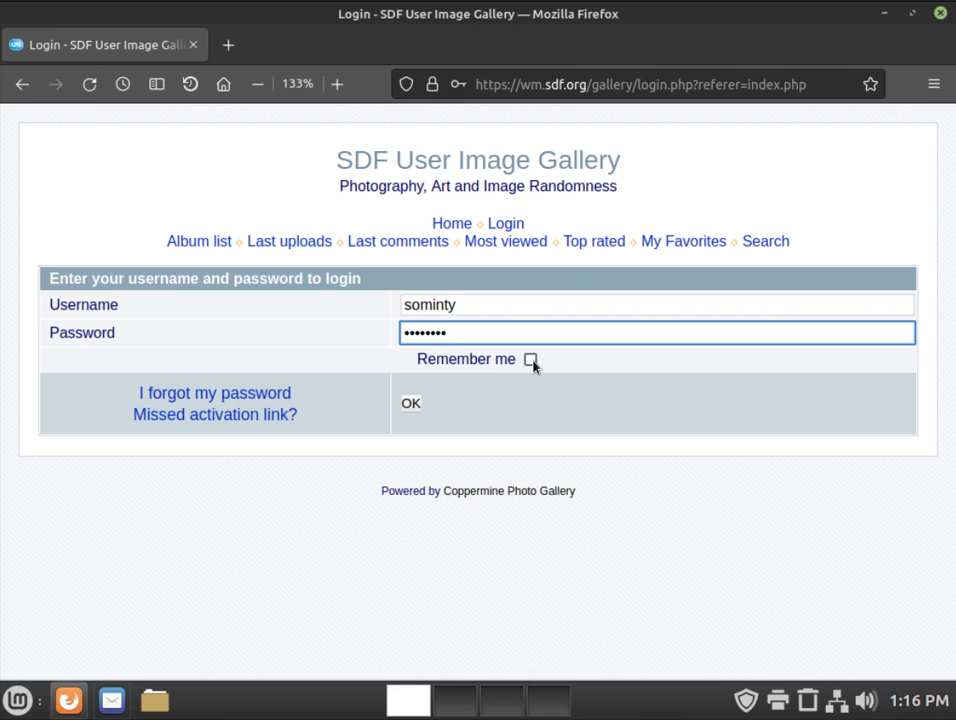
pyautogui.click(411, 404)
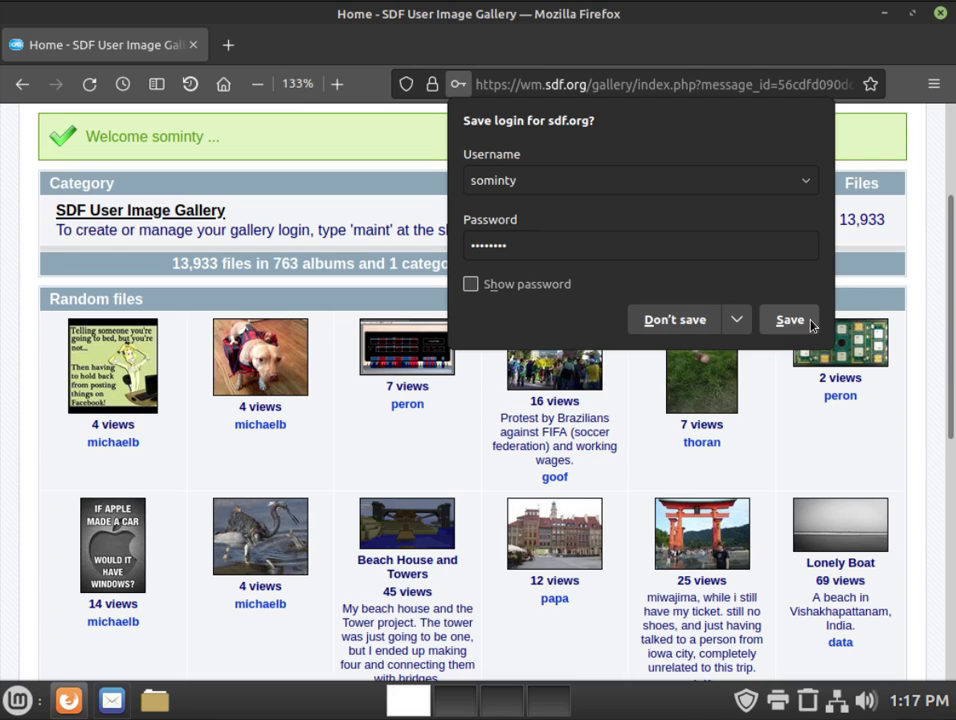
# Step: Save the sdf.org gallery login in Firefox after glancing at the other save choices
pyautogui.click(742, 326)
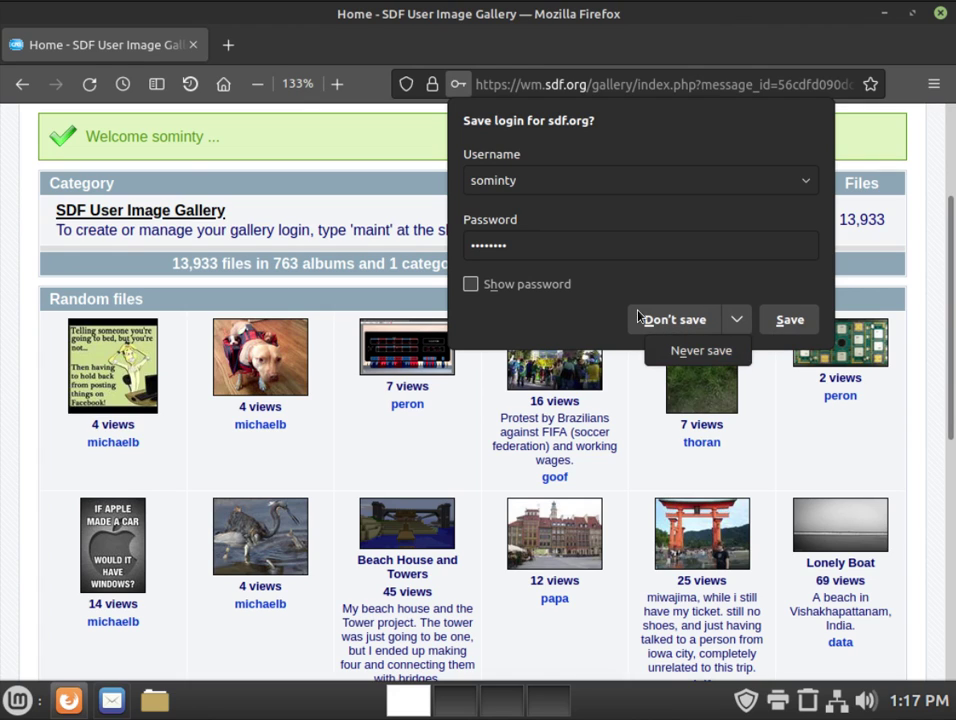
pyautogui.click(587, 325)
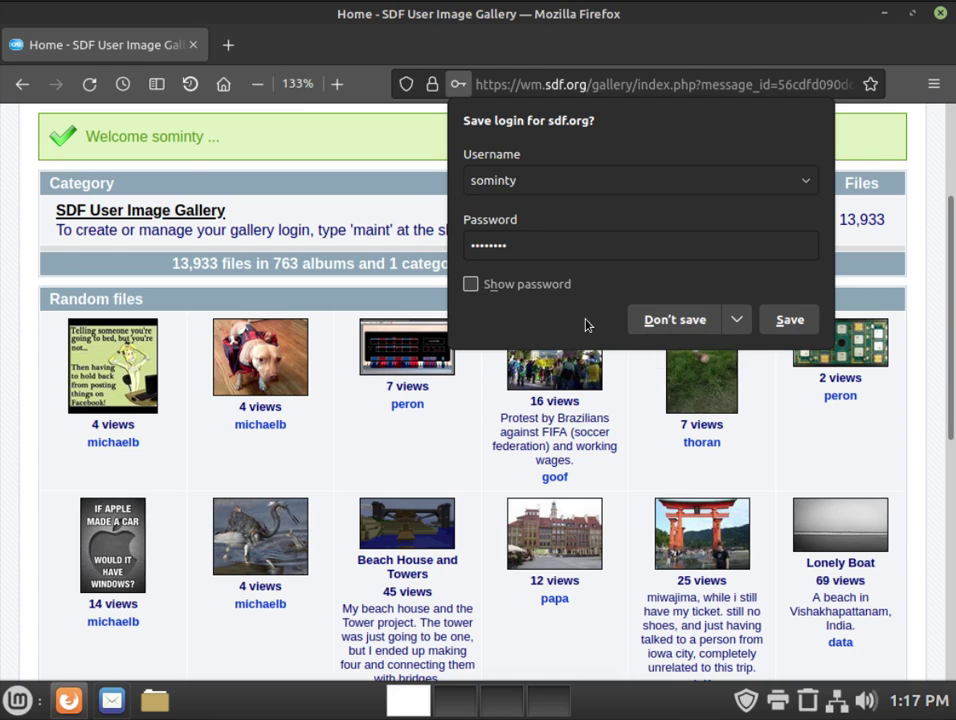
pyautogui.click(795, 322)
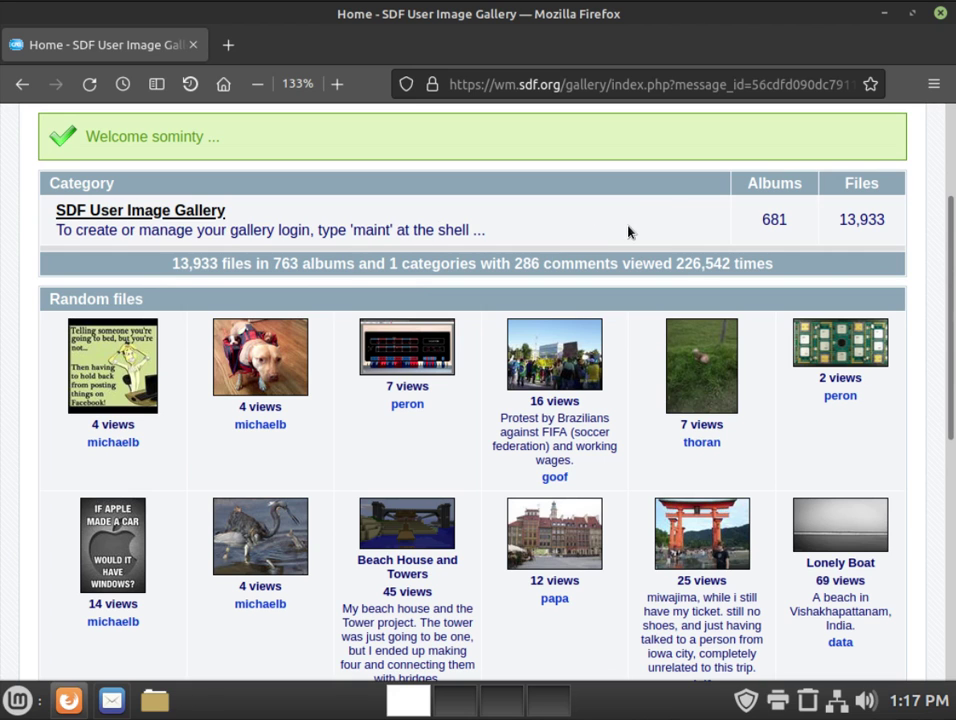
# Step: Log out of the SDF gallery and return to a blank new tab
pyautogui.scroll(3, 628, 233)
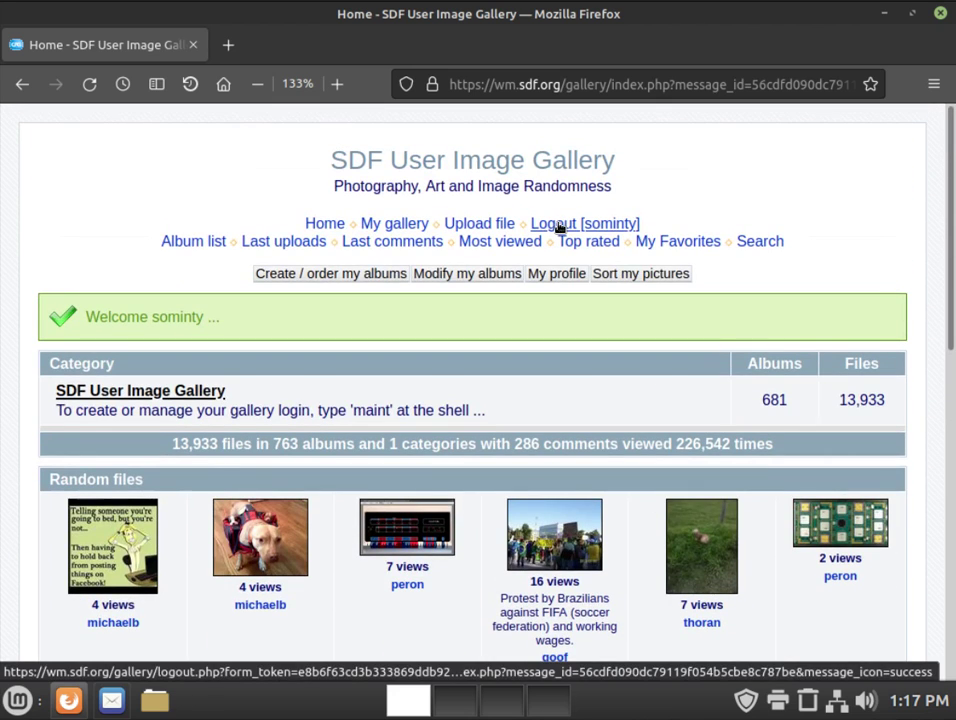
pyautogui.click(560, 226)
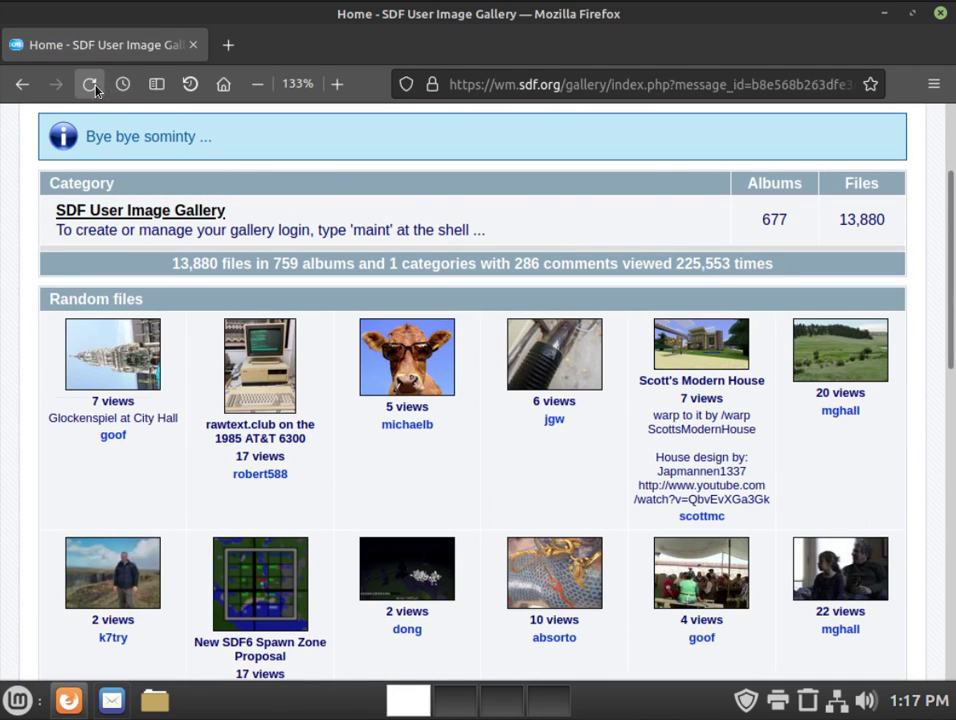
pyautogui.click(226, 90)
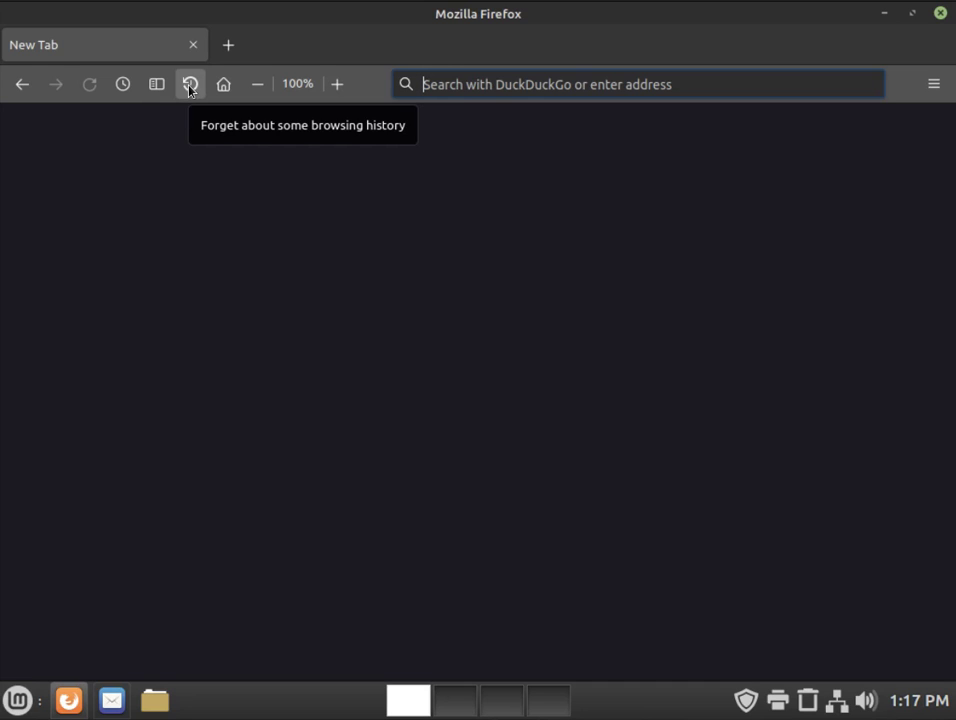
# Step: Forget the last five minutes of browsing history and show the bookmarks list
pyautogui.click(190, 86)
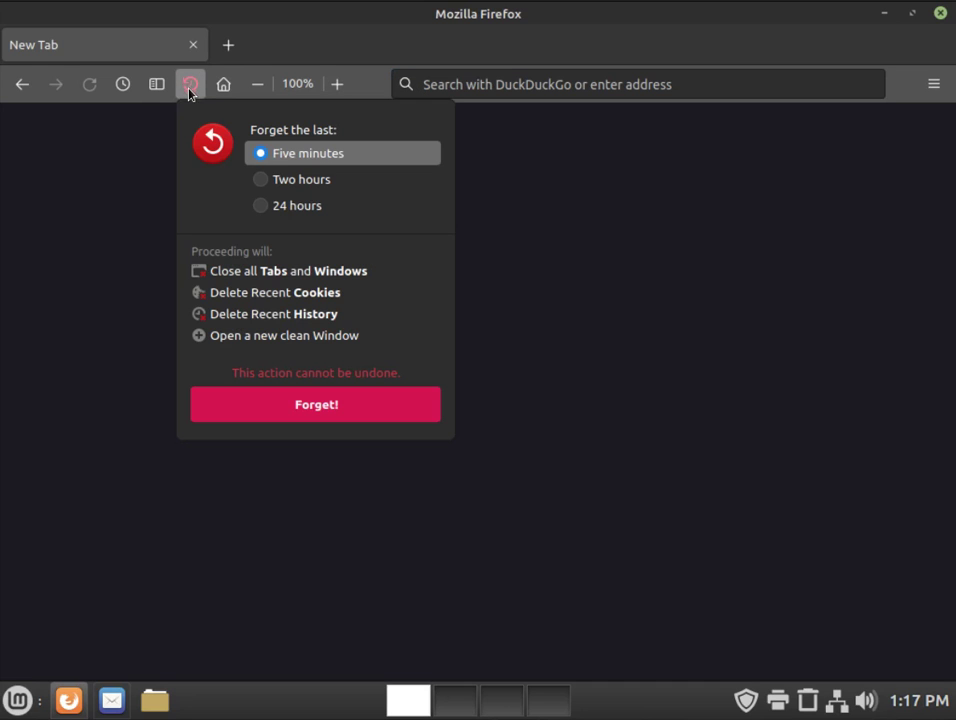
pyautogui.click(301, 405)
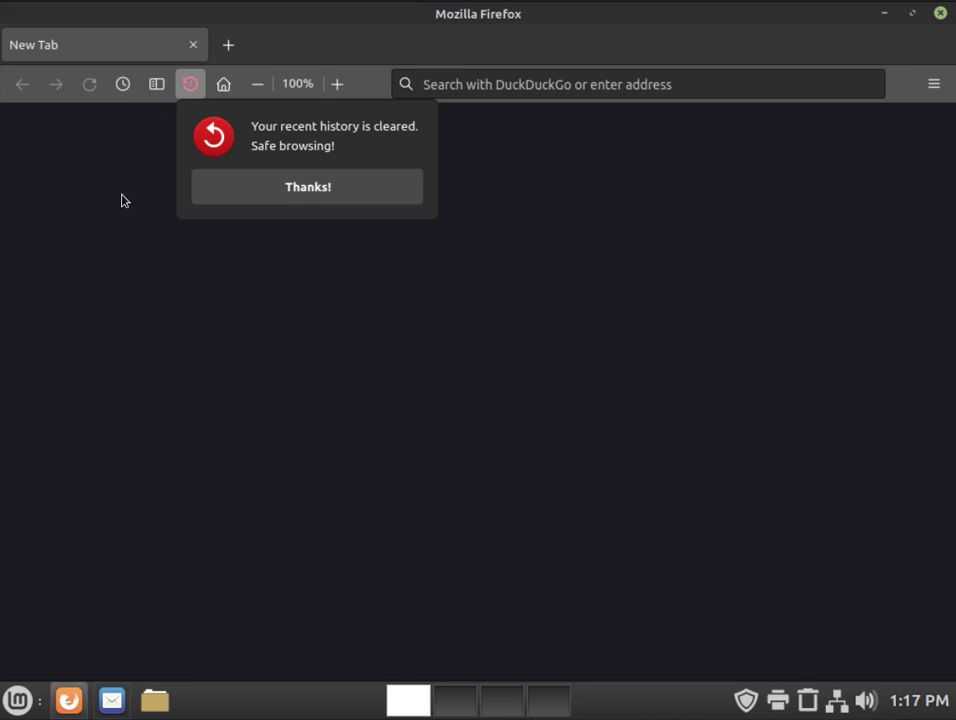
pyautogui.click(87, 185)
pyautogui.click(156, 86)
# Step: Reopen the gallery login page from bookmarks and sign in with the autofilled saved credentials
pyautogui.click(92, 295)
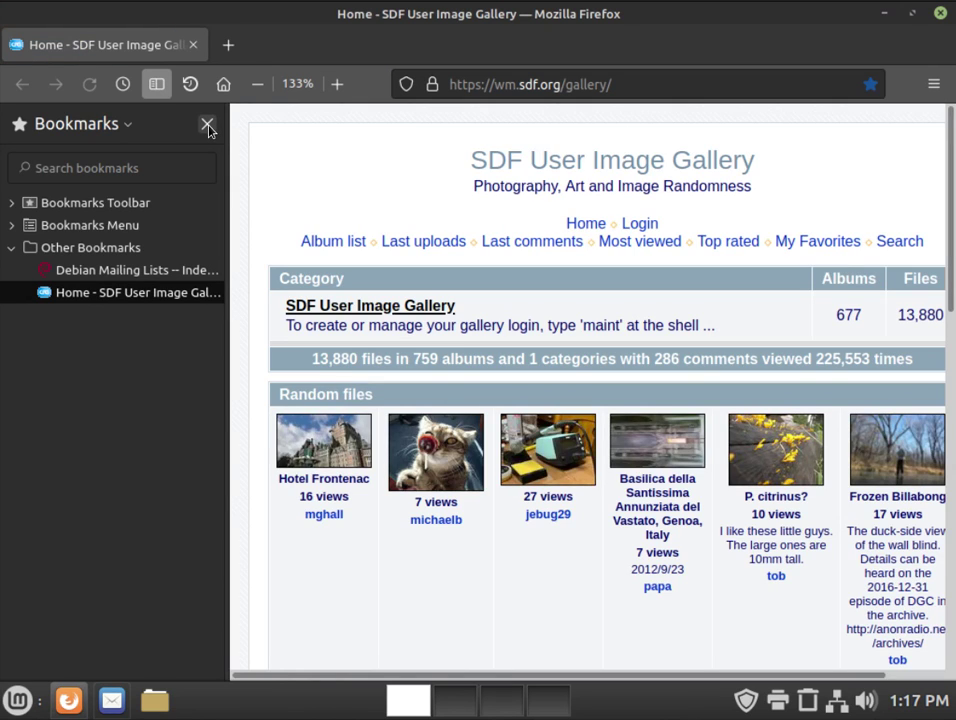
pyautogui.click(206, 126)
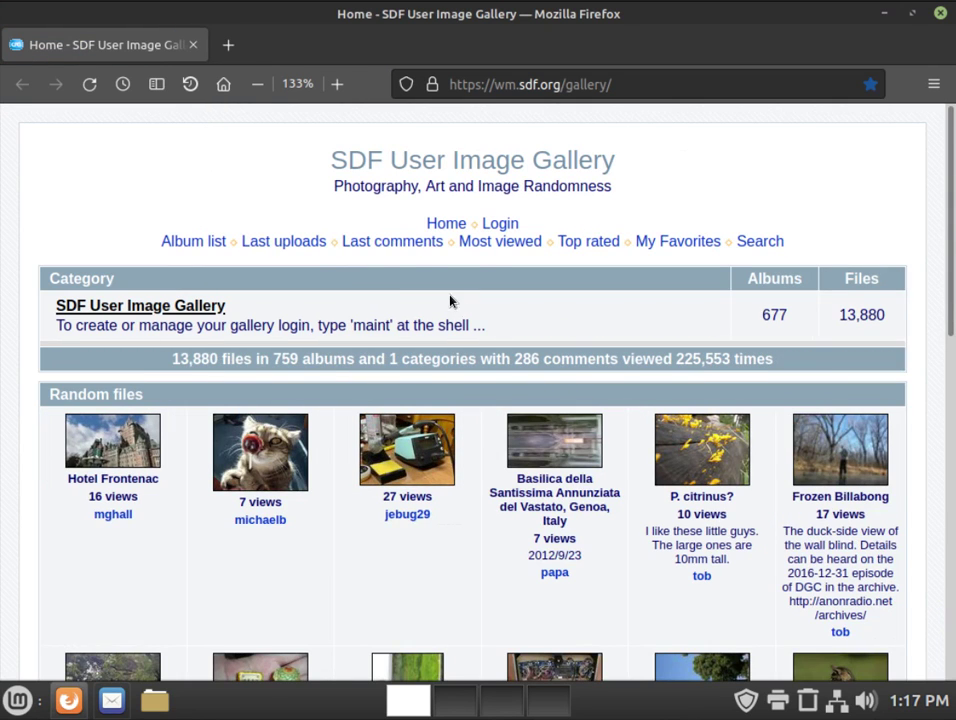
pyautogui.click(500, 227)
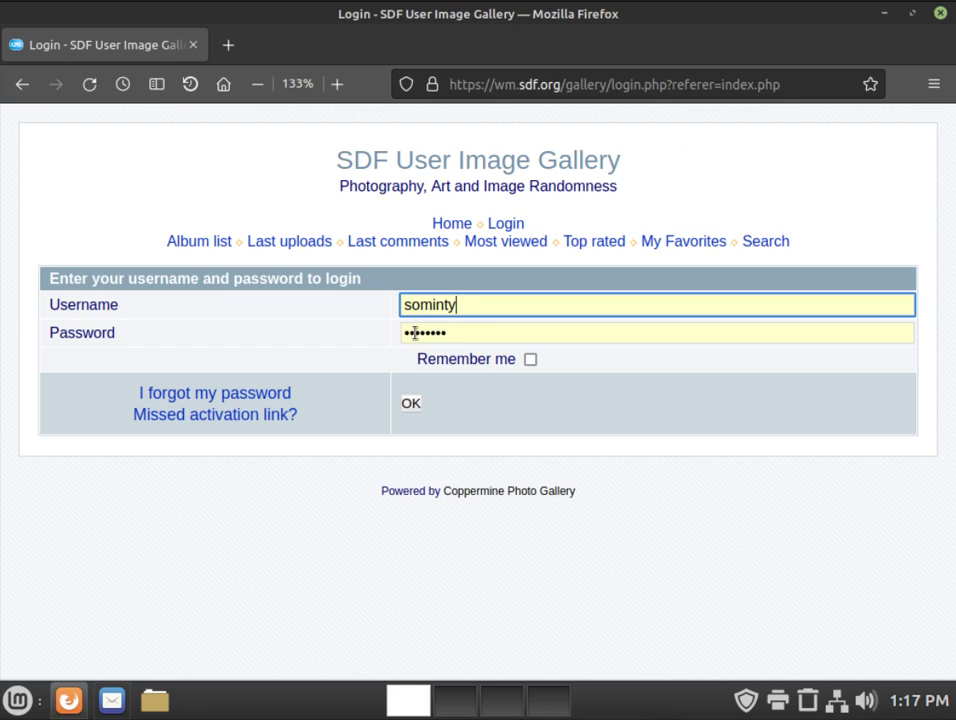
pyautogui.click(477, 332)
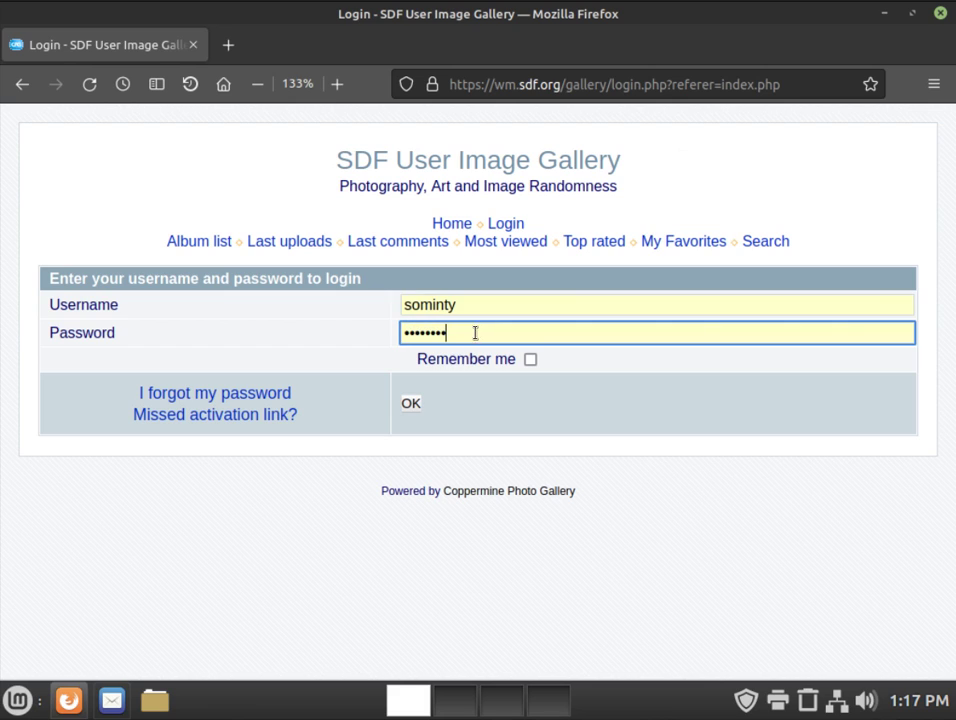
pyautogui.click(411, 404)
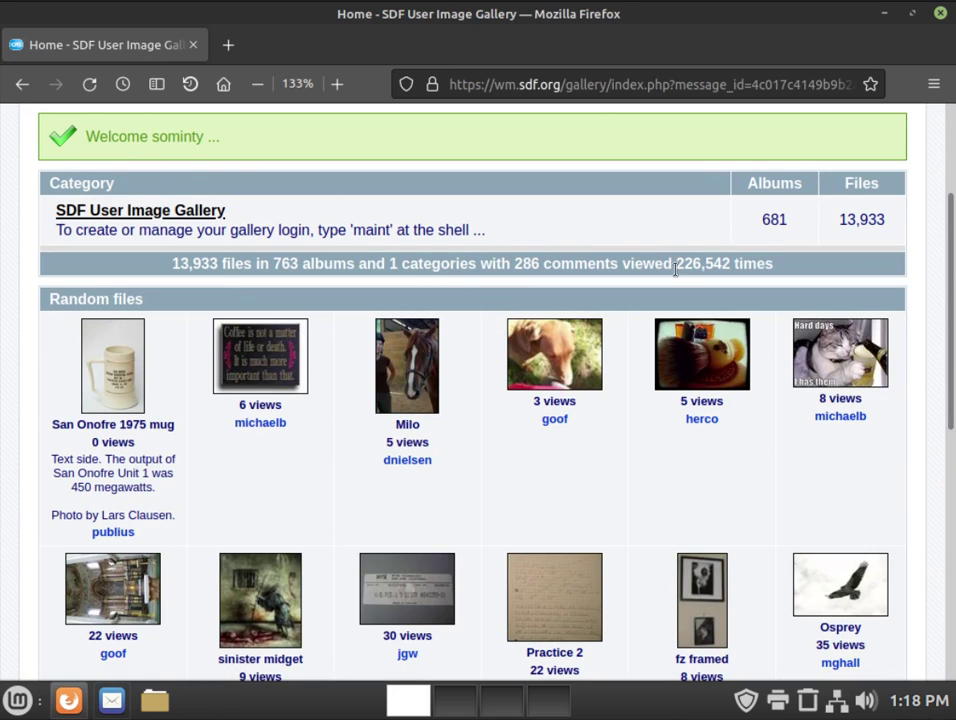
# Step: Log out of the gallery again and clear the last five minutes of history
pyautogui.scroll(2, 674, 277)
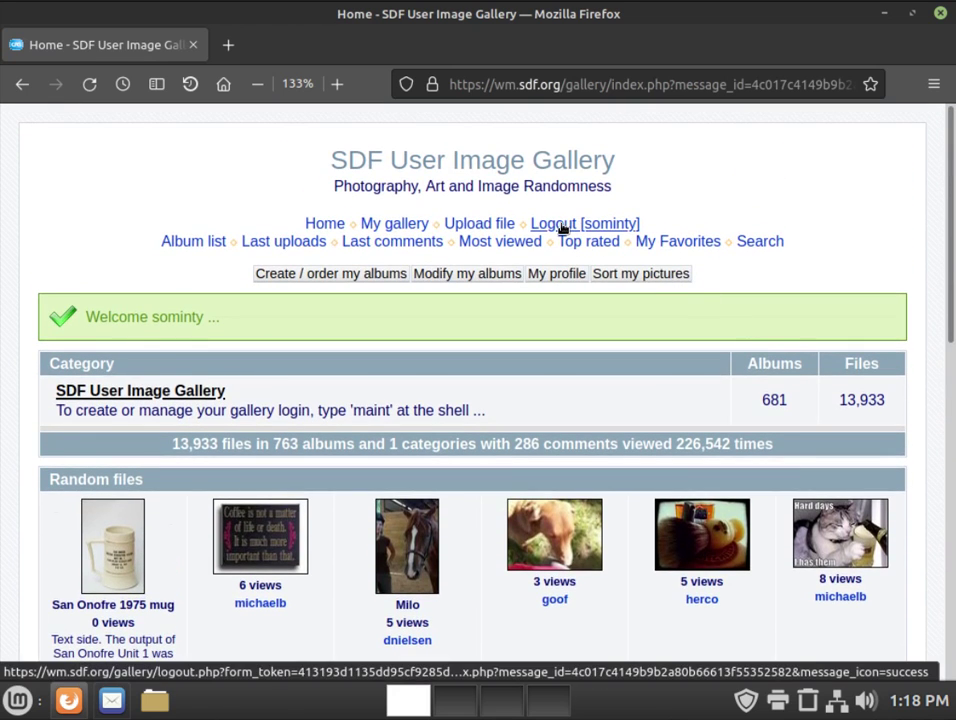
pyautogui.click(562, 228)
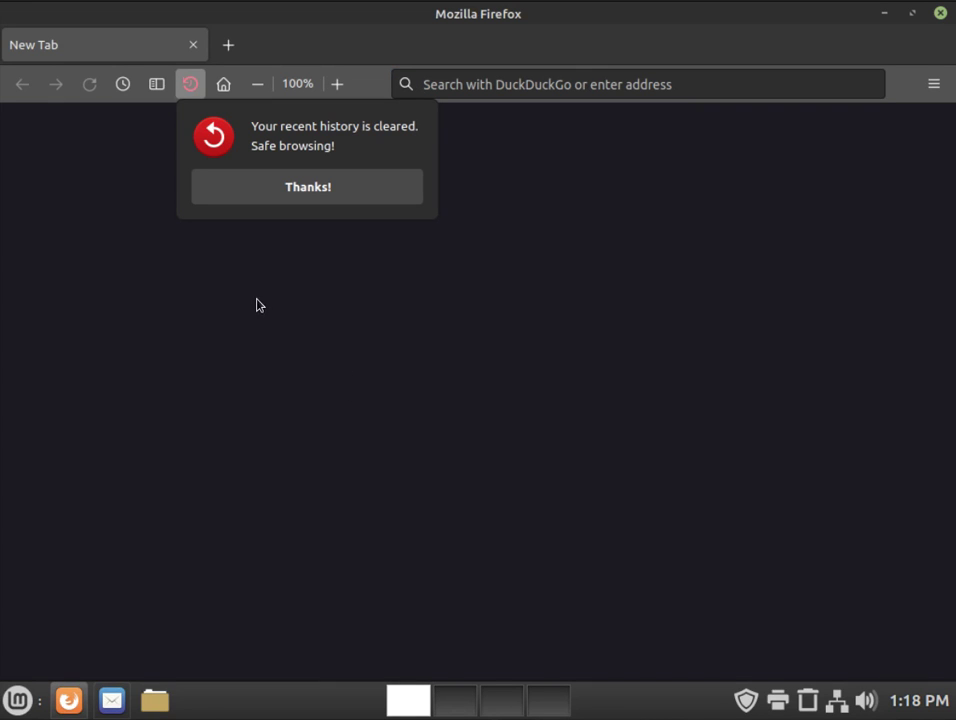
pyautogui.press('Escape')
pyautogui.press('alt')
# Step: Return to Settings > Privacy & Security, scrolled to the Logins and Passwords options
pyautogui.click(60, 38)
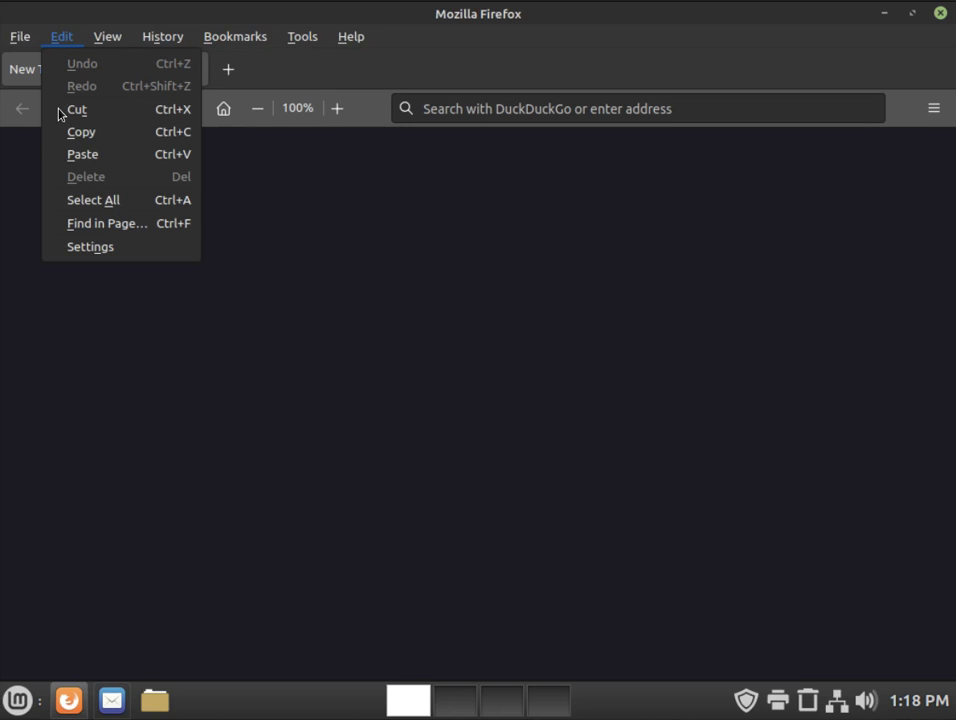
pyautogui.click(123, 250)
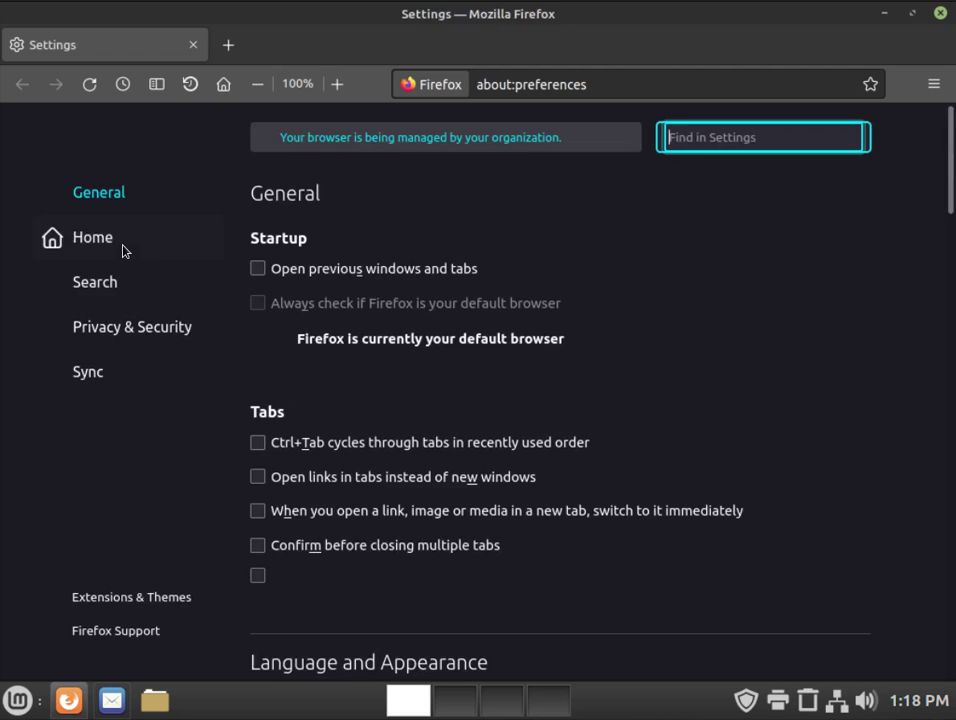
pyautogui.click(117, 326)
pyautogui.moveTo(950, 147); pyautogui.dragTo(952, 309)
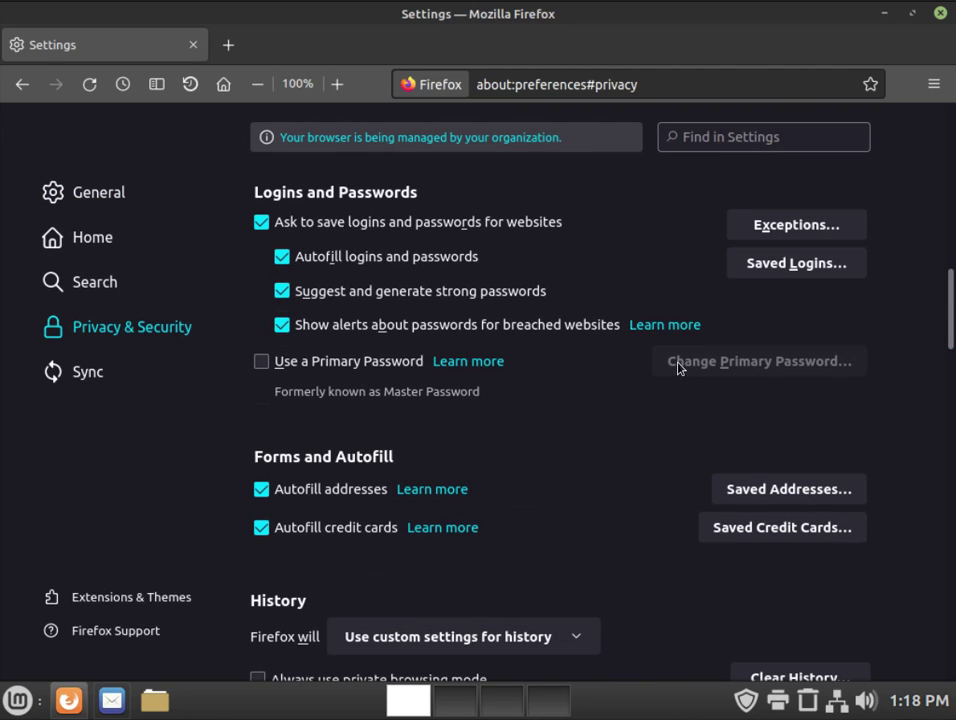
pyautogui.click(812, 264)
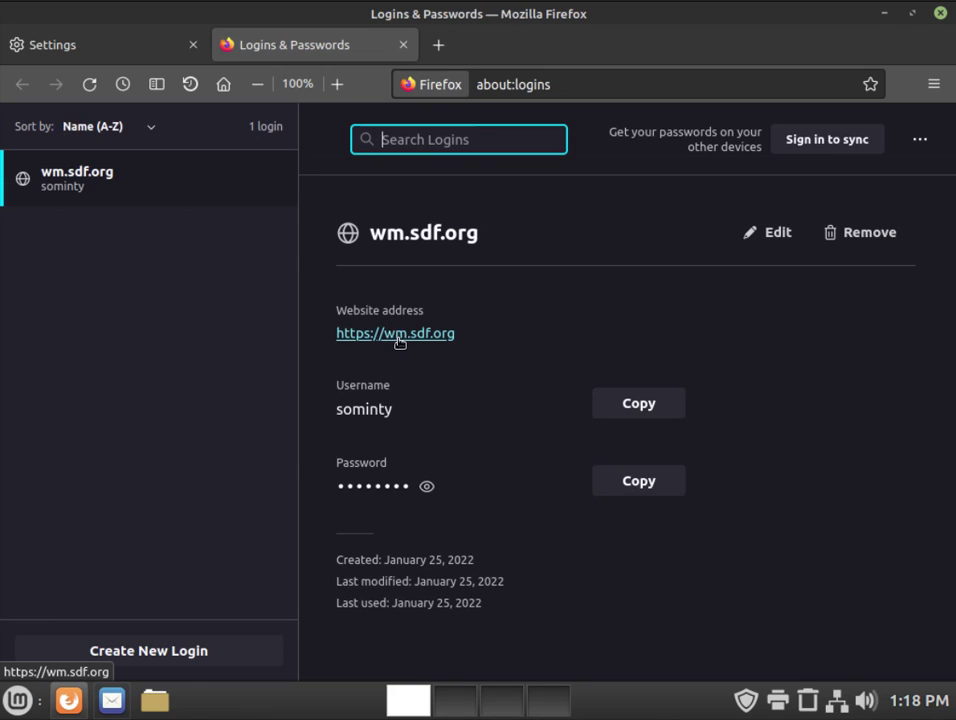
pyautogui.click(427, 489)
pyautogui.click(427, 489)
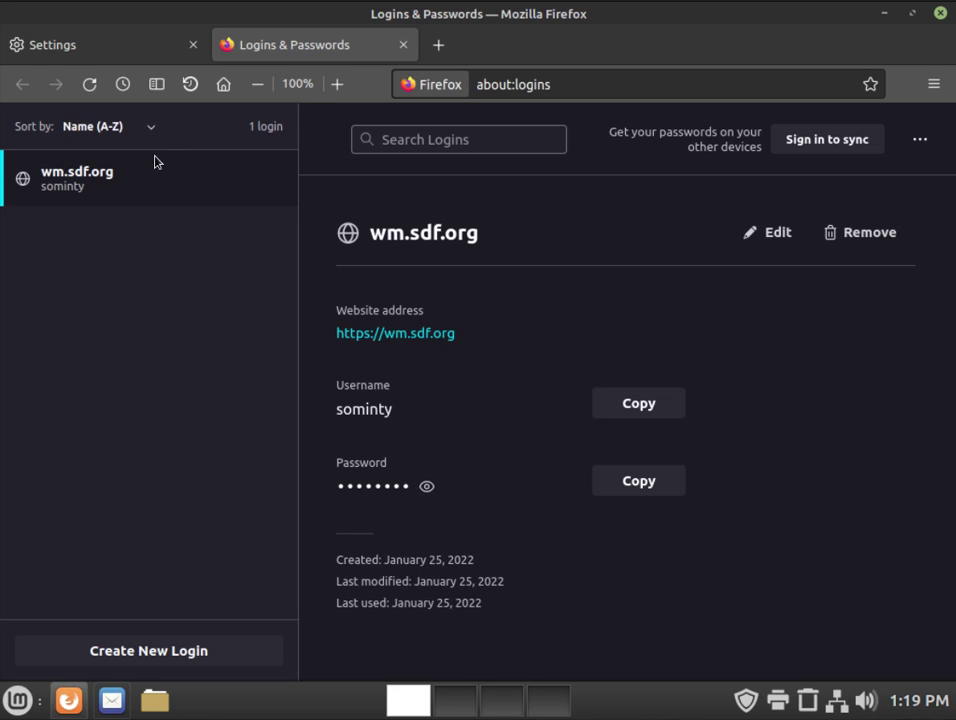
pyautogui.click(402, 45)
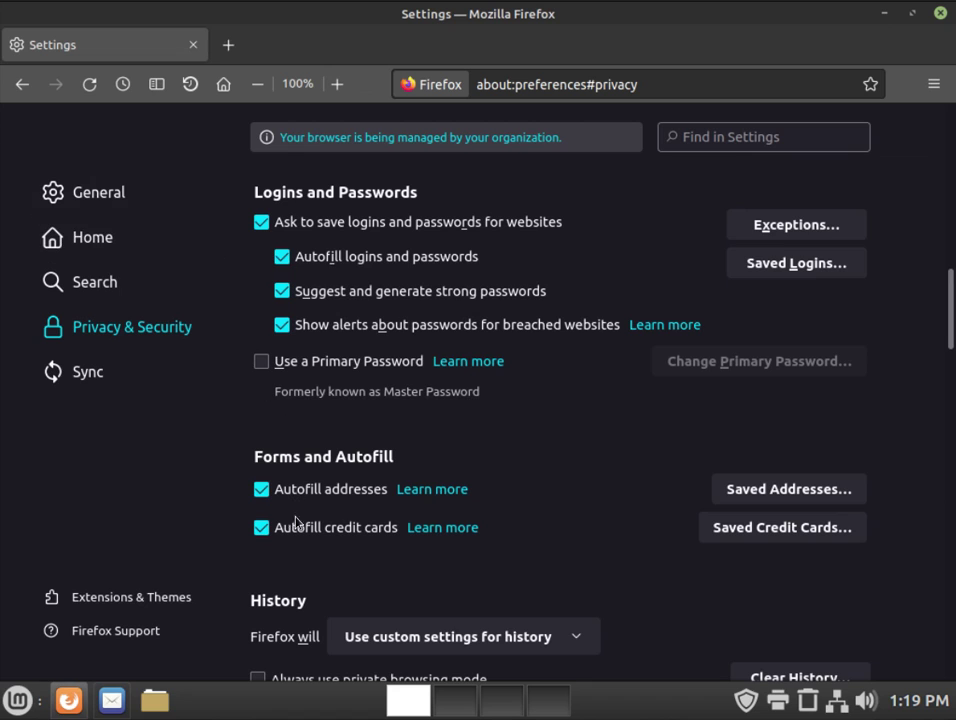
pyautogui.moveTo(951, 311)
pyautogui.mouseDown()
pyautogui.moveTo(951, 393)
pyautogui.moveTo(951, 362)
pyautogui.moveTo(930, 316)
pyautogui.mouseUp()
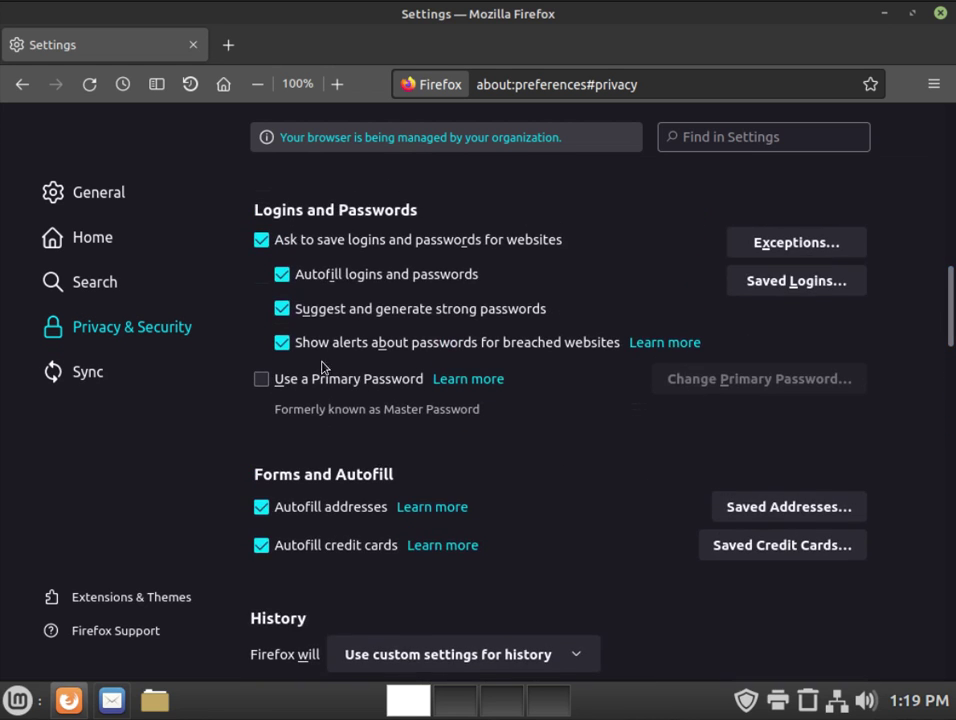
# Step: Enable Use a Primary Password, entering and confirming the new password
pyautogui.click(262, 380)
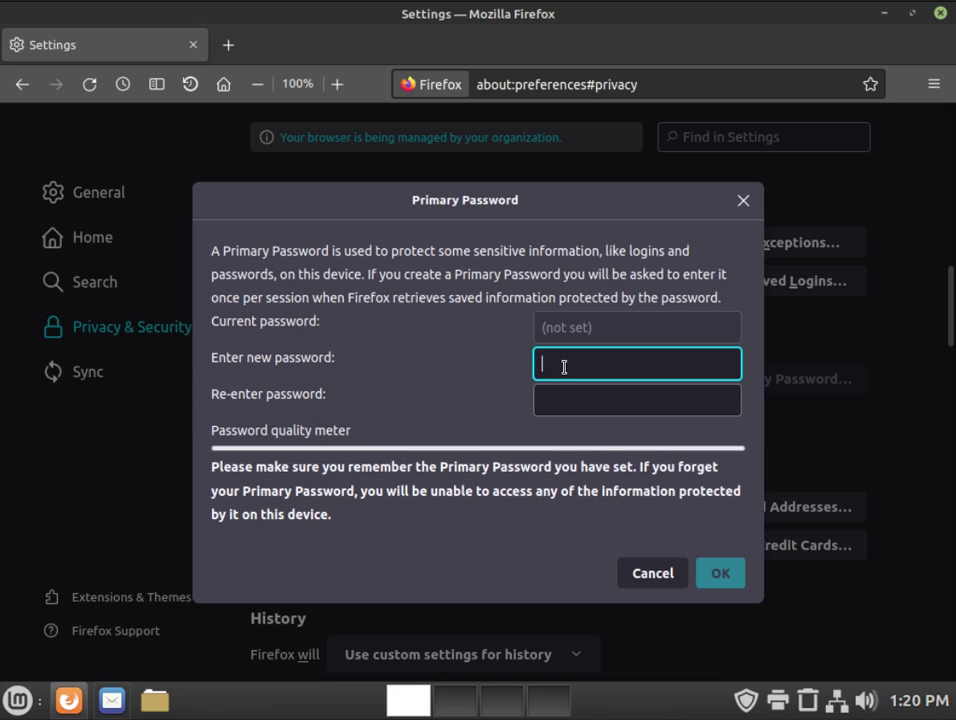
pyautogui.write('•••••••••')
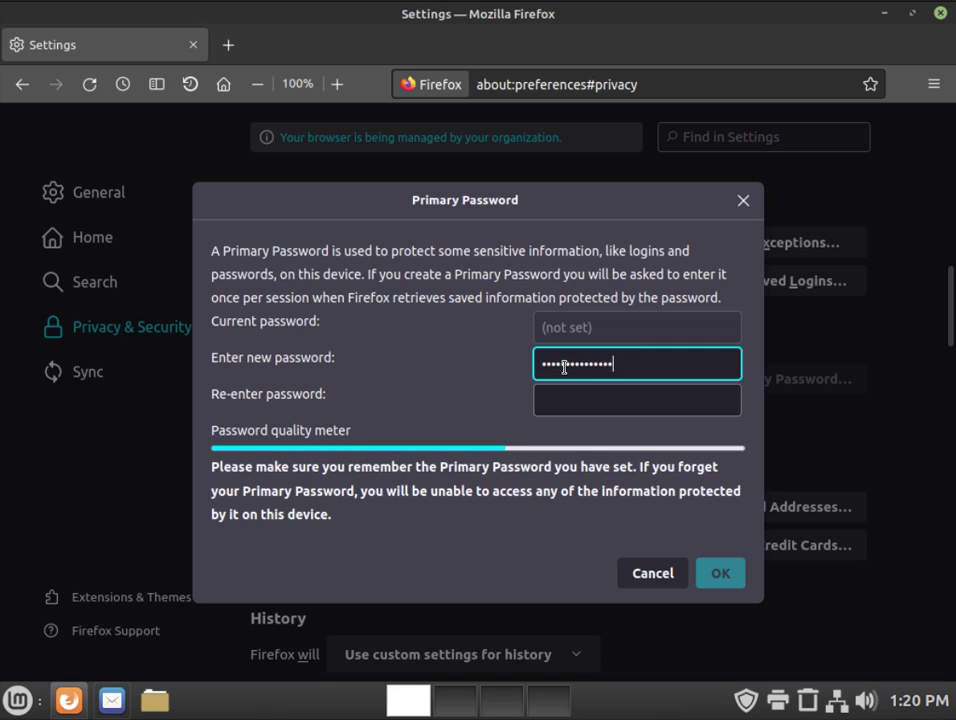
pyautogui.write('•')
pyautogui.click(572, 402)
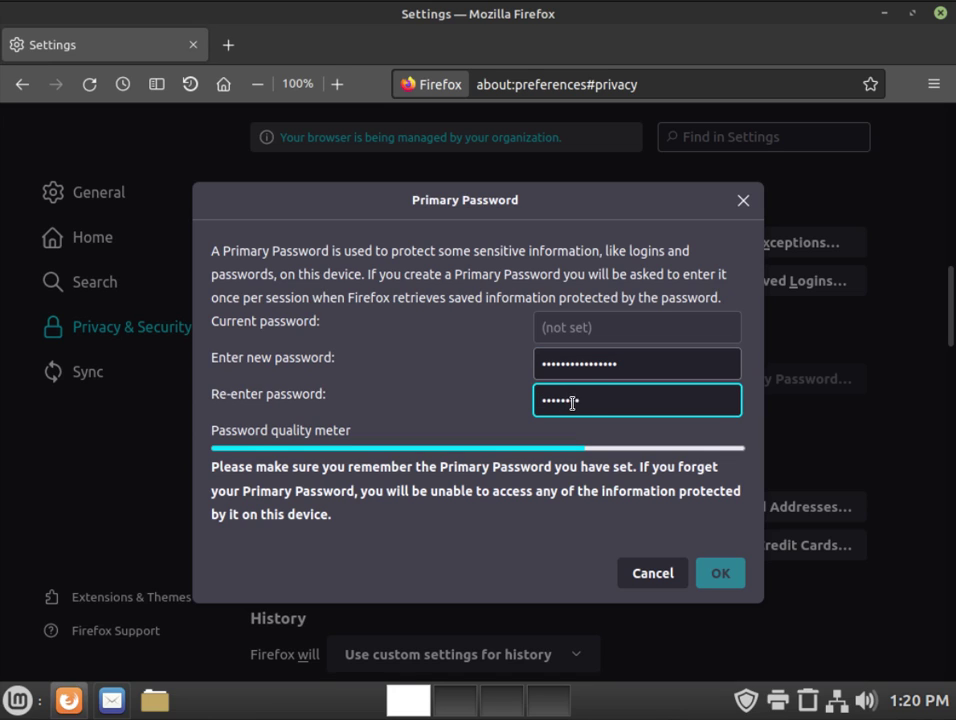
pyautogui.write('••••••••••••••••')
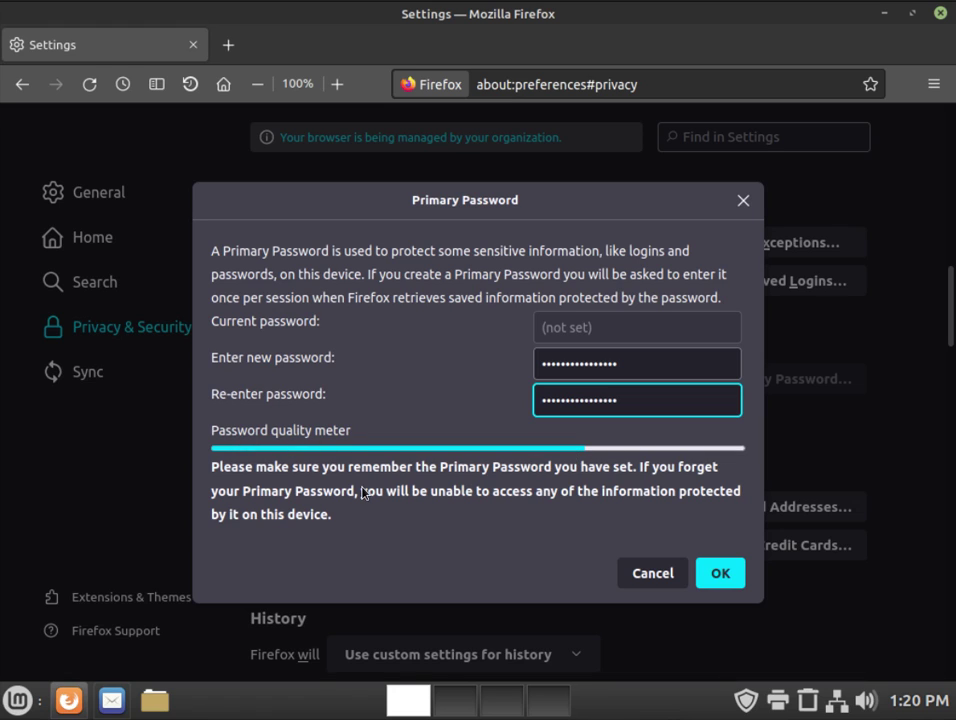
pyautogui.click(730, 576)
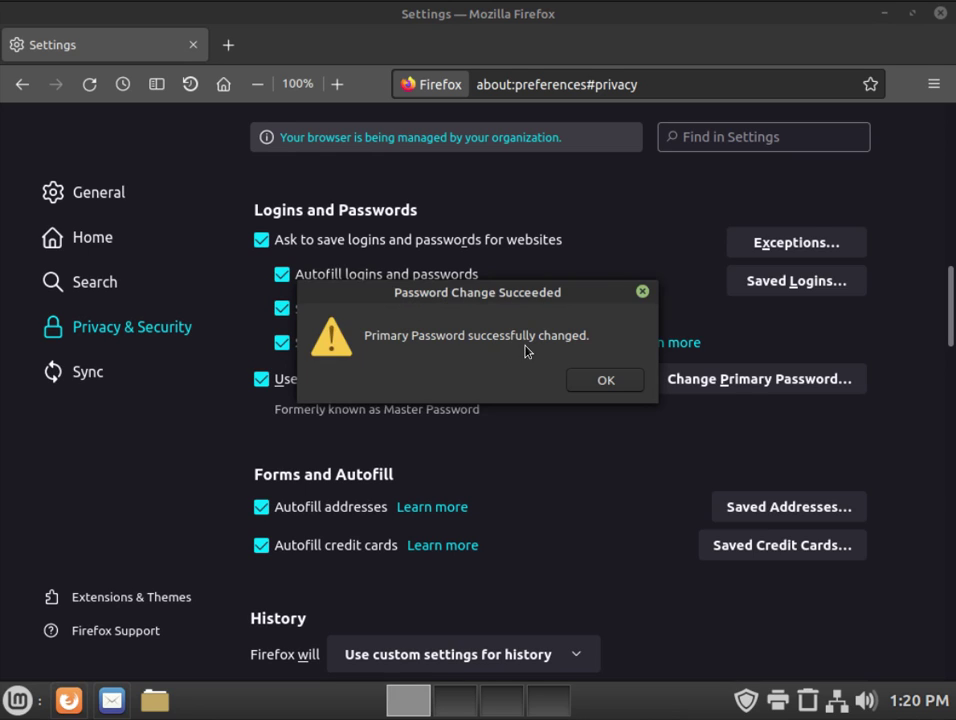
# Step: Dismiss the success alert and reopen the SDF gallery login page via its bookmark
pyautogui.click(607, 381)
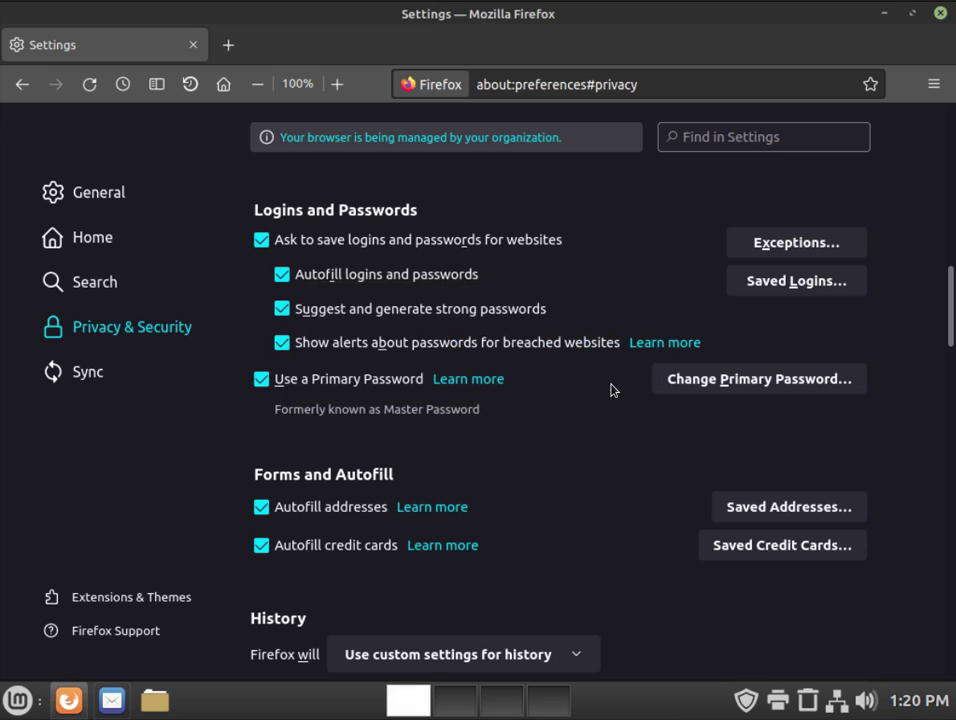
pyautogui.click(226, 86)
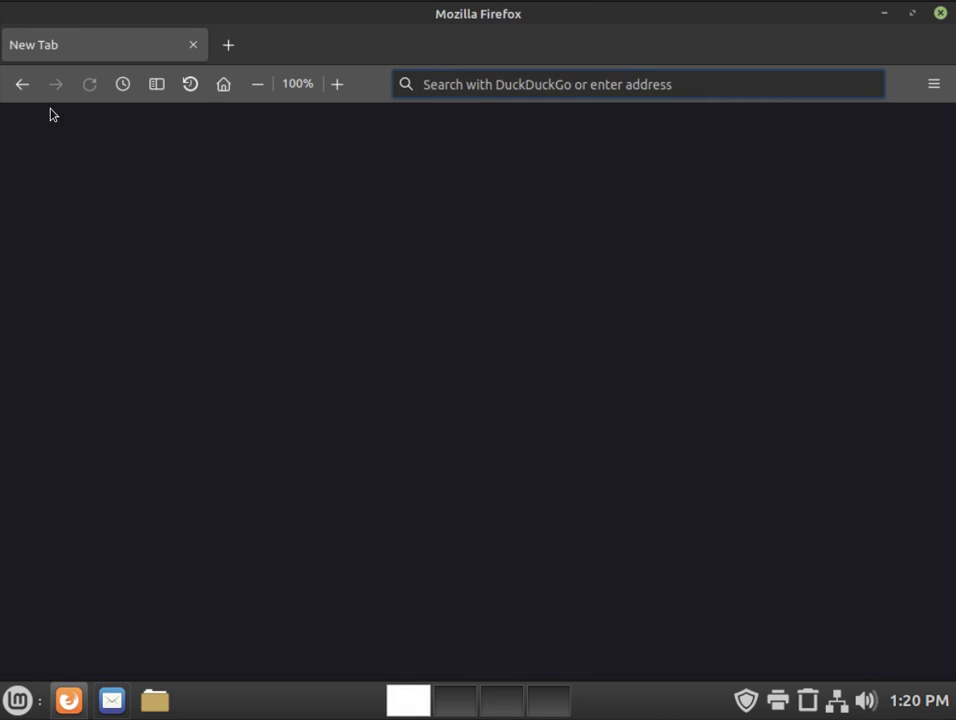
pyautogui.click(153, 89)
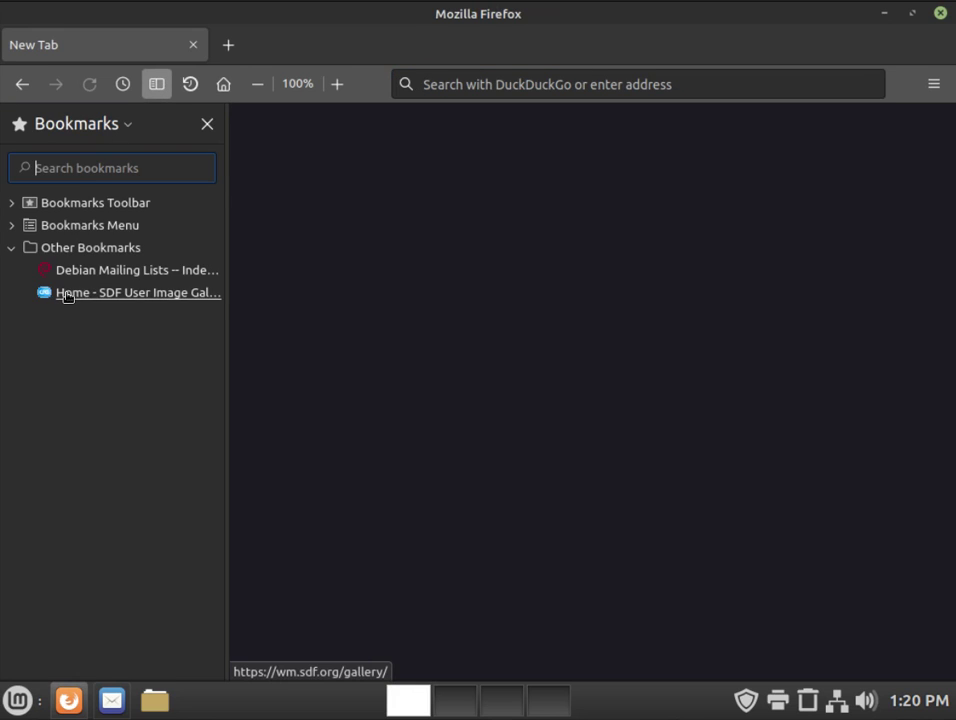
pyautogui.click(67, 293)
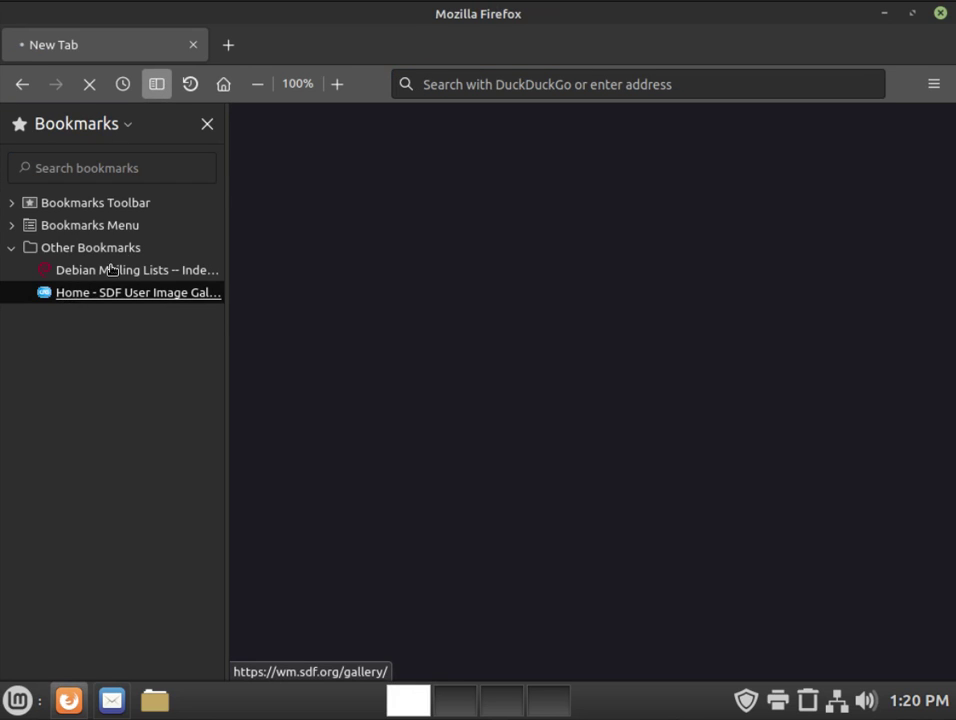
pyautogui.click(206, 126)
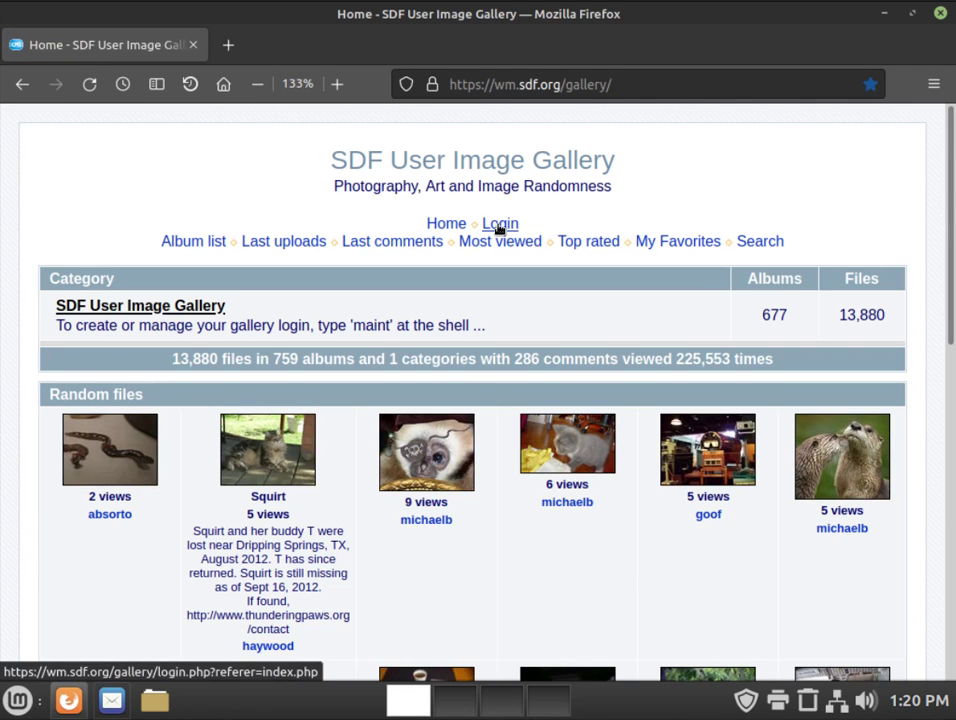
pyautogui.click(499, 227)
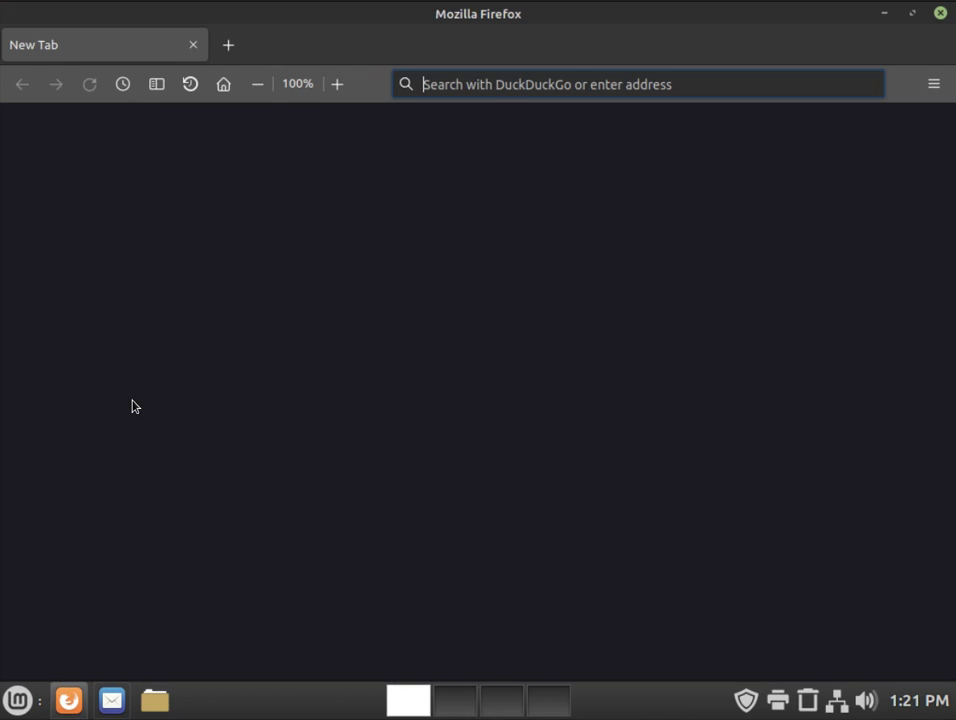
# Step: Open the SDF User Image Gallery from the bookmarks and go to its login page
pyautogui.click(156, 86)
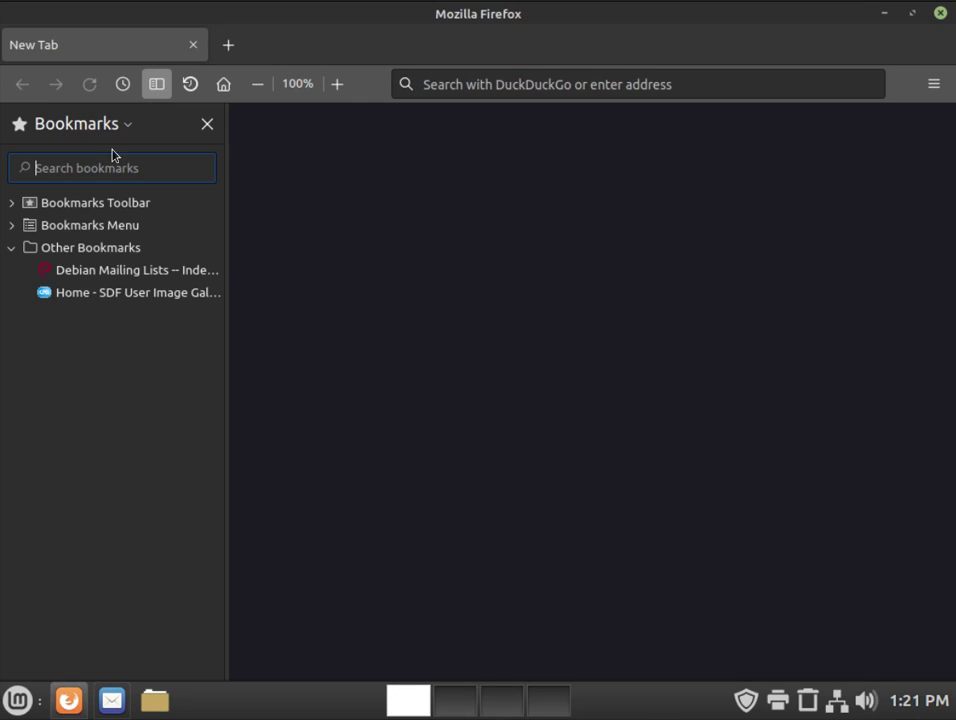
pyautogui.click(81, 296)
pyautogui.click(207, 125)
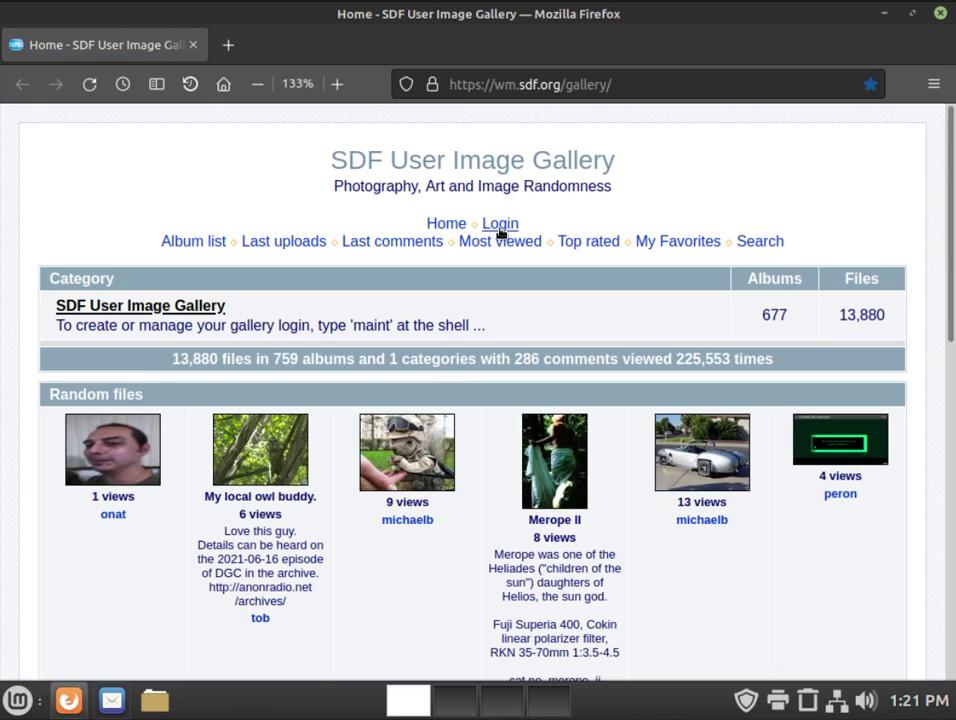
pyautogui.click(500, 229)
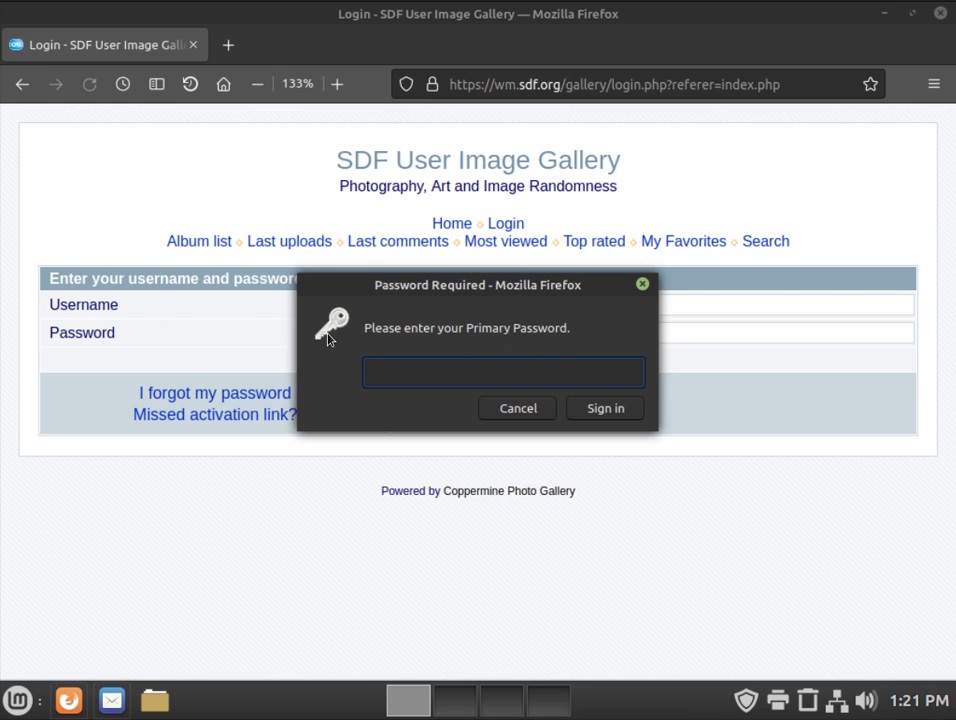
# Step: Dismiss the Primary Password prompt, try the login fields, then reload the page to bring the prompt back
pyautogui.moveTo(341, 292)
pyautogui.mouseDown()
pyautogui.moveTo(397, 376)
pyautogui.moveTo(478, 455)
pyautogui.moveTo(237, 423)
pyautogui.moveTo(227, 384)
pyautogui.mouseUp()
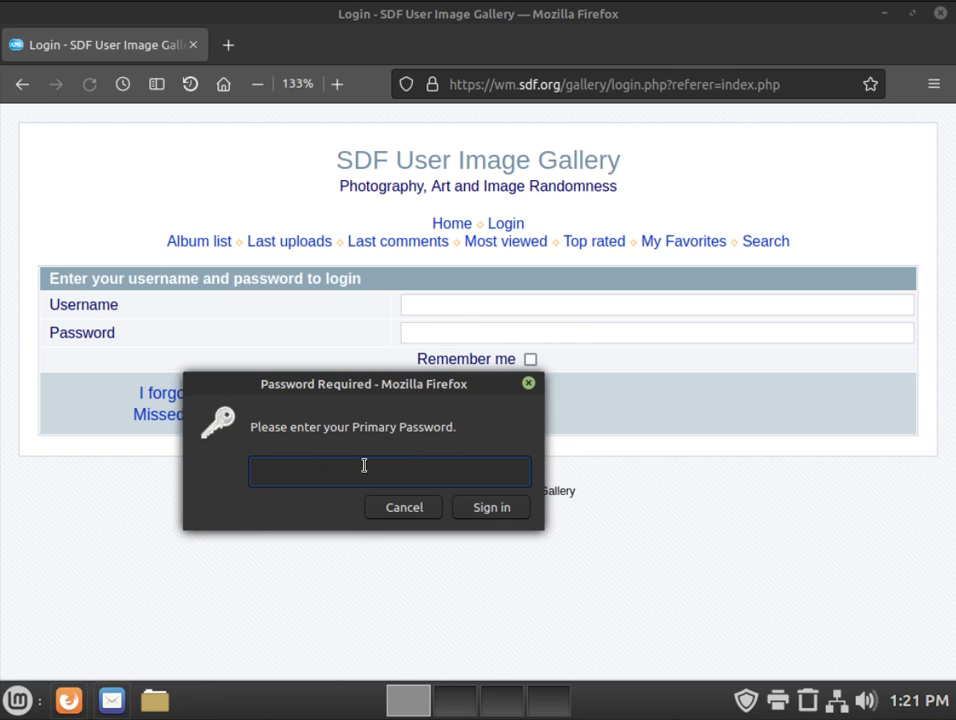
pyautogui.click(398, 508)
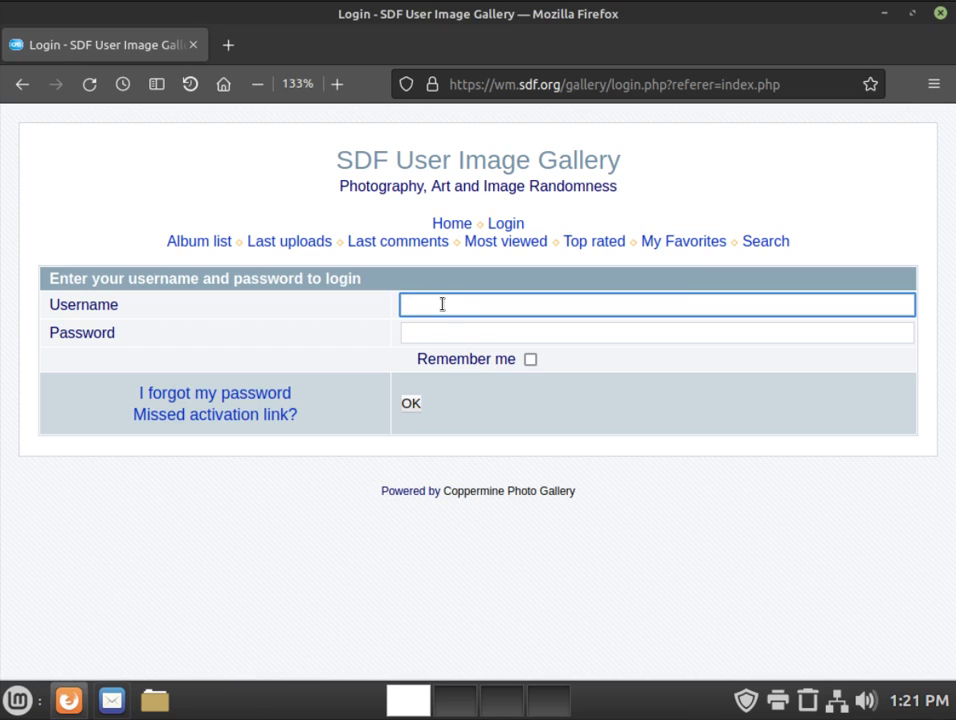
pyautogui.click(446, 334)
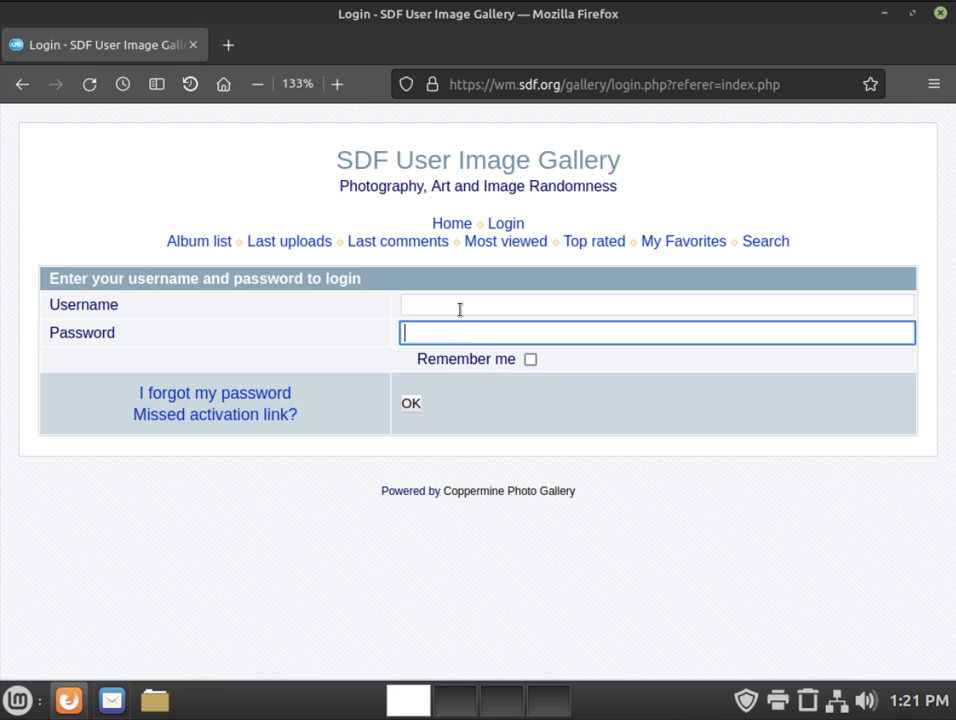
pyautogui.click(460, 310)
pyautogui.click(452, 333)
pyautogui.click(447, 308)
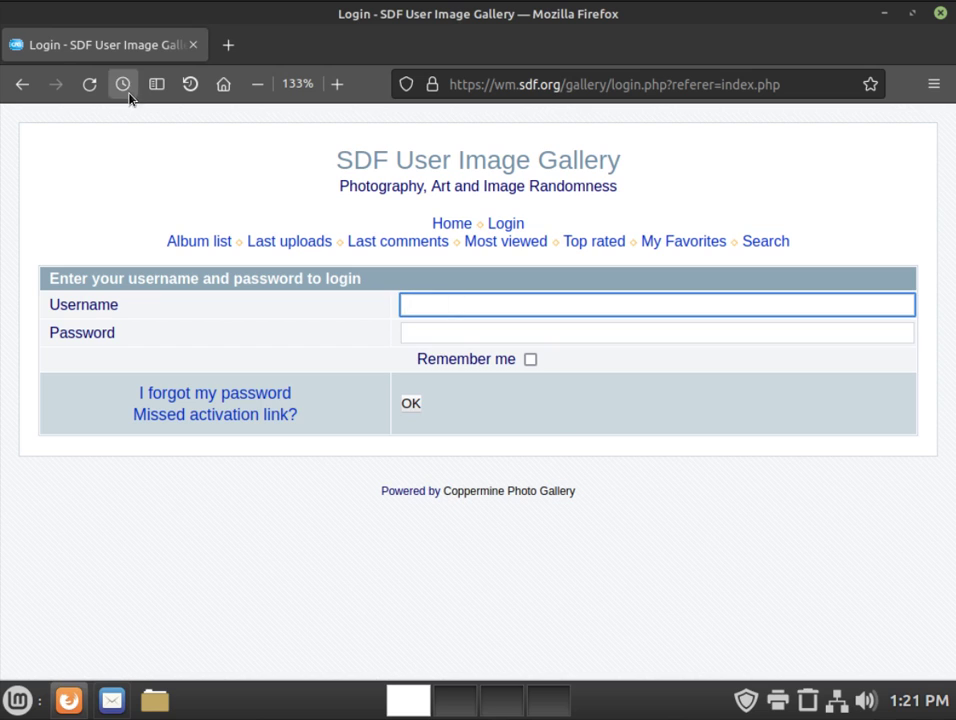
pyautogui.click(89, 84)
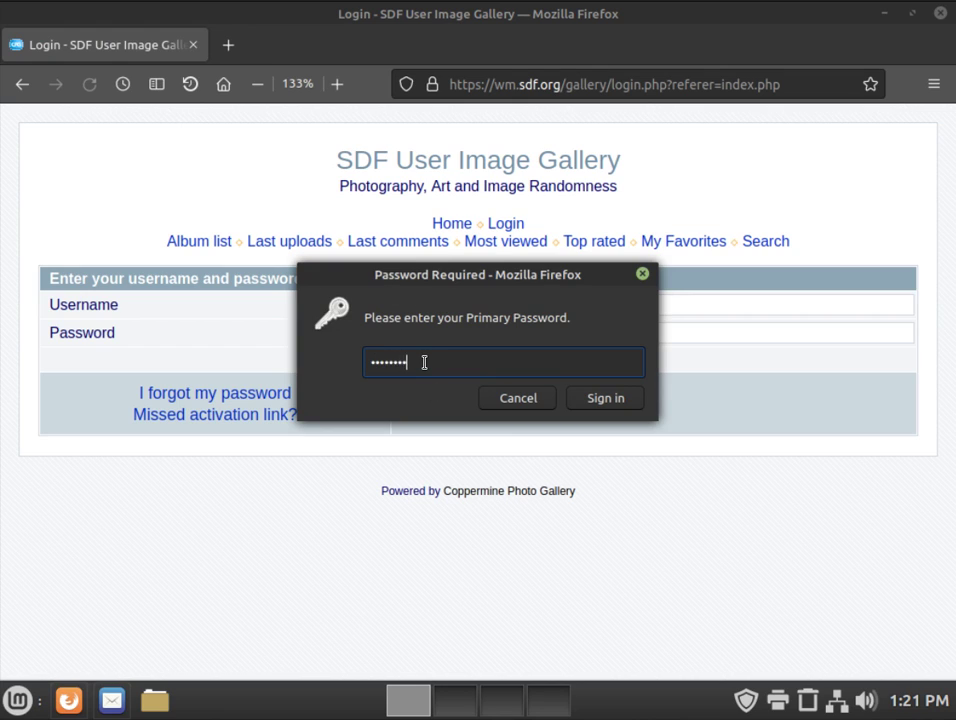
# Step: Enter the primary password to unlock saved logins and submit the autofilled gallery login
pyautogui.write('•••')
pyautogui.press('Return')
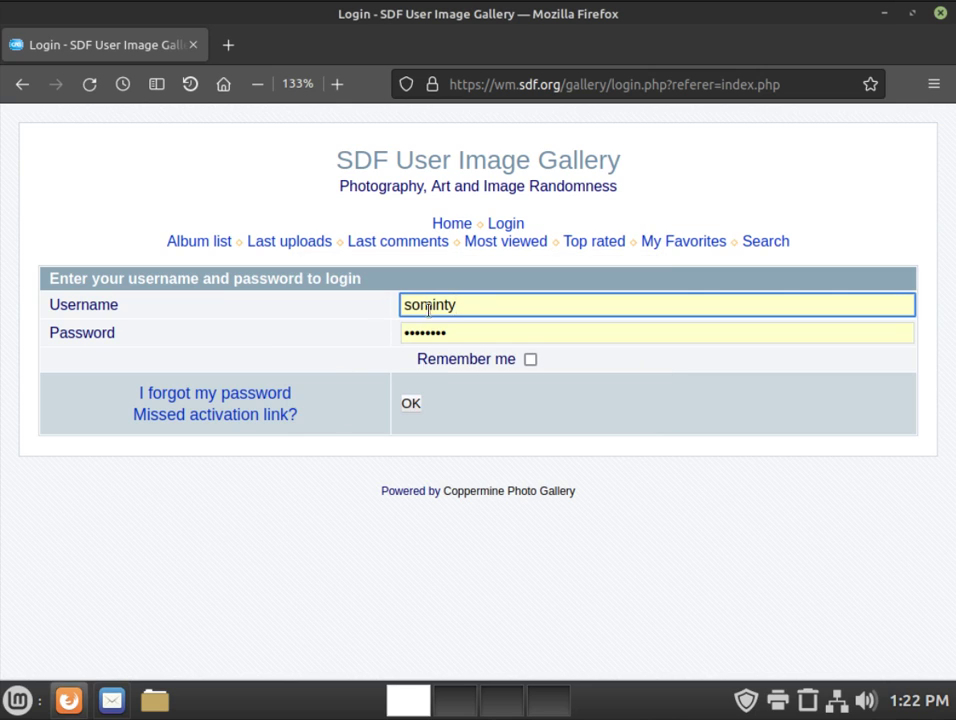
pyautogui.click(408, 403)
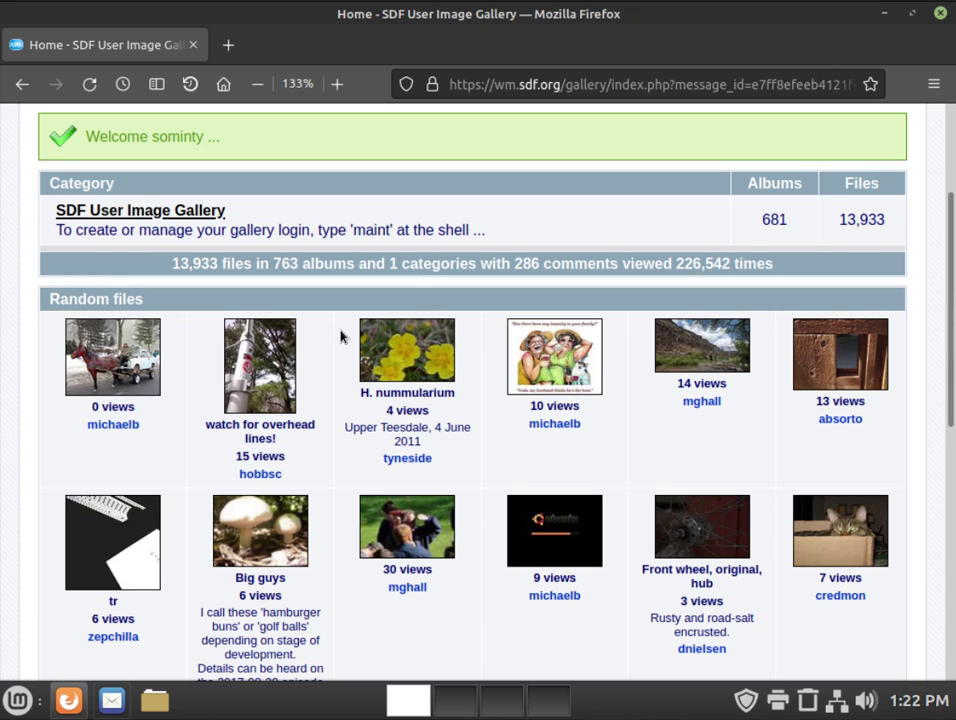
pyautogui.scroll(3, 572, 209)
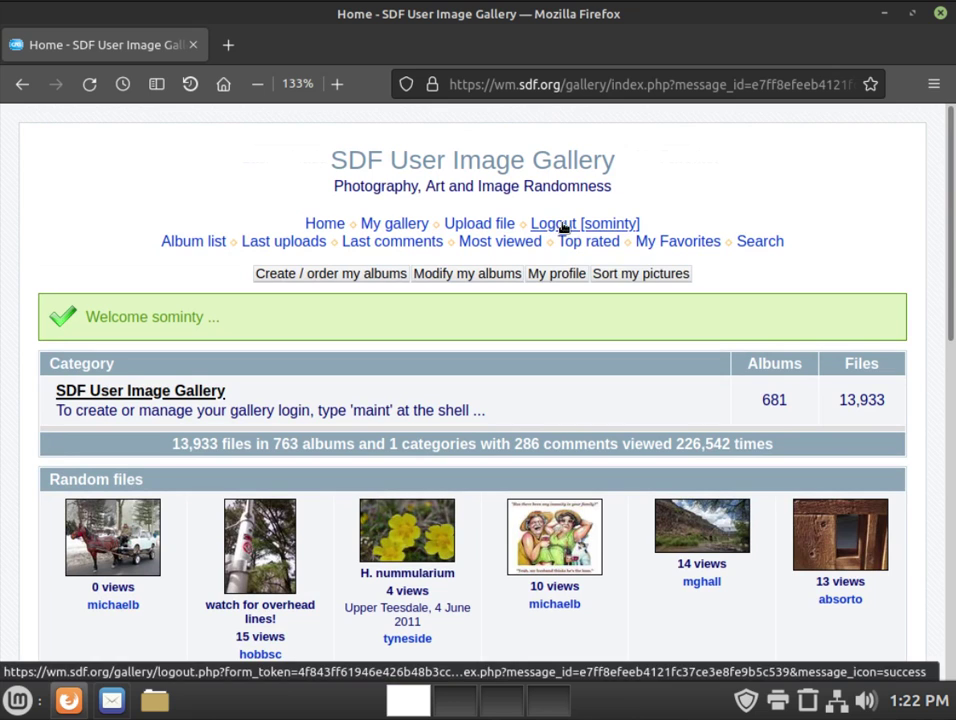
# Step: Log out of the gallery and return to its login page
pyautogui.click(563, 226)
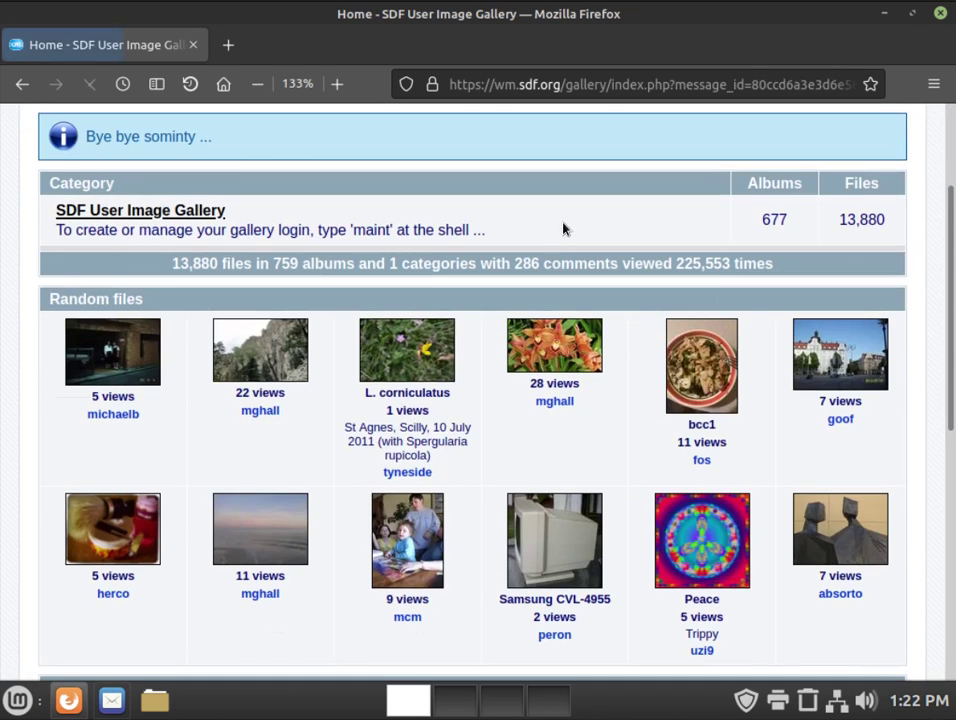
pyautogui.scroll(2, 553, 233)
pyautogui.scroll(1, 551, 236)
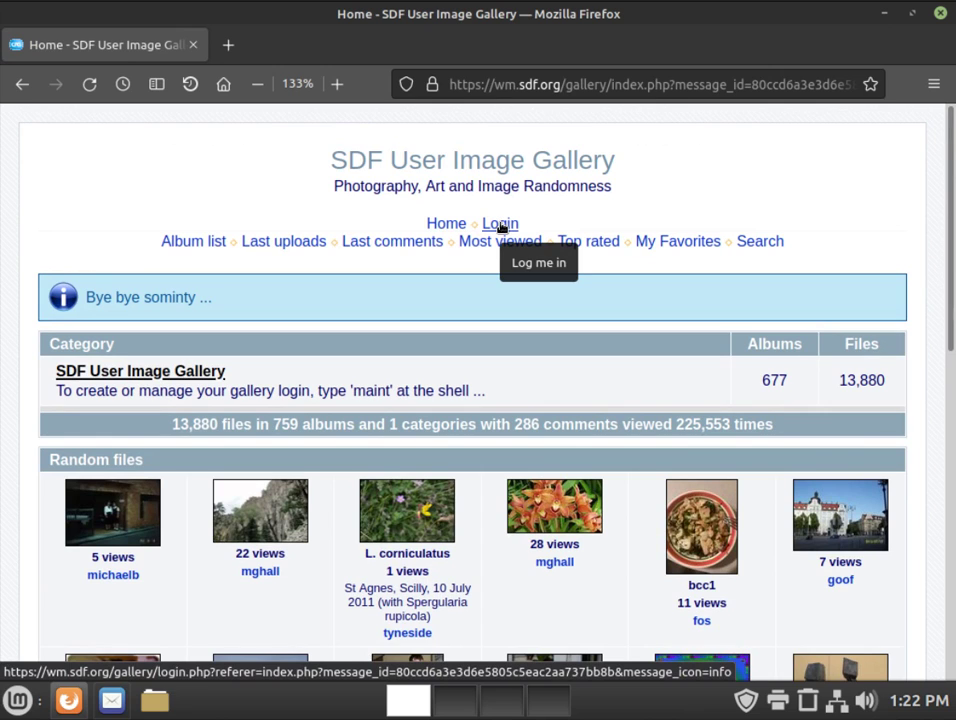
pyautogui.click(502, 226)
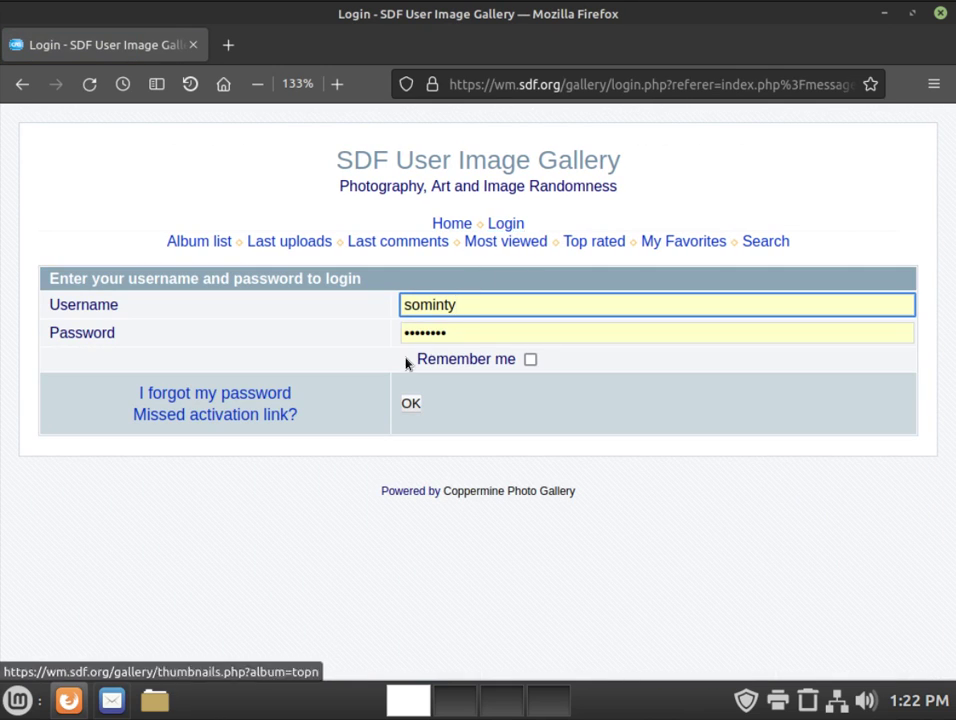
# Step: Request a forgotten-password reset by entering the account e-mail address
pyautogui.click(197, 394)
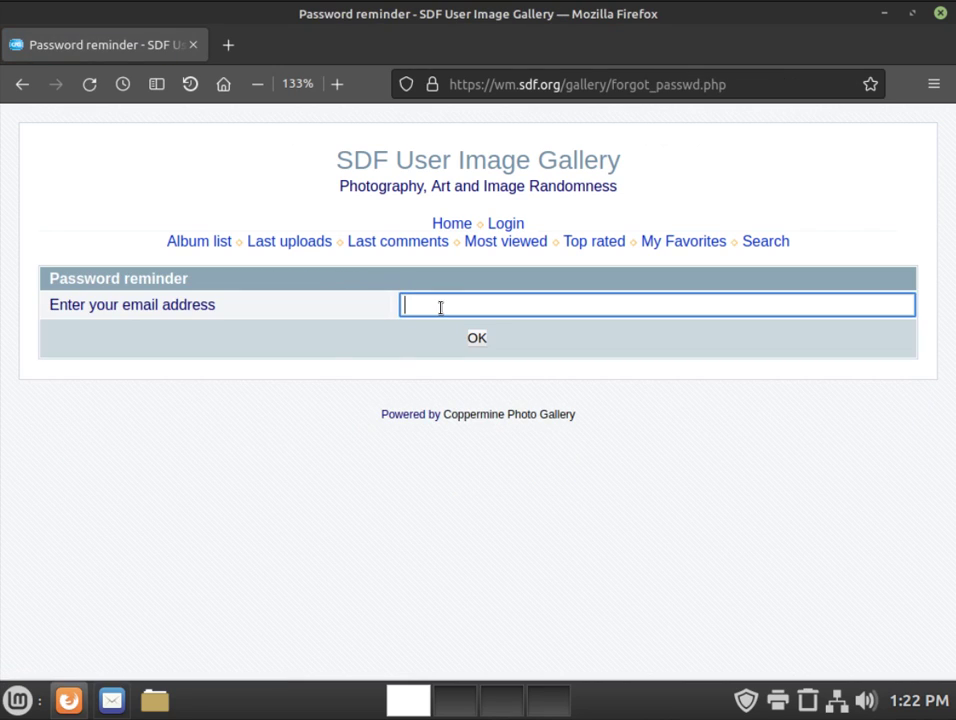
pyautogui.click(477, 340)
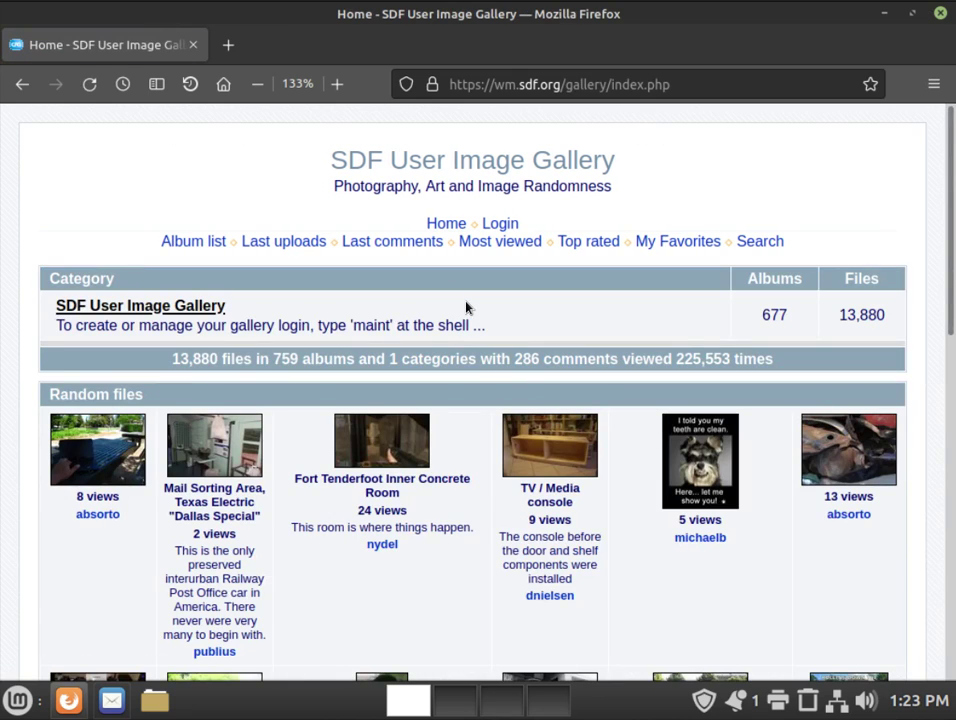
# Step: In Thunderbird, open the latest 'New password request' email and follow its reset link
pyautogui.hotkey('alt', 'Tab')
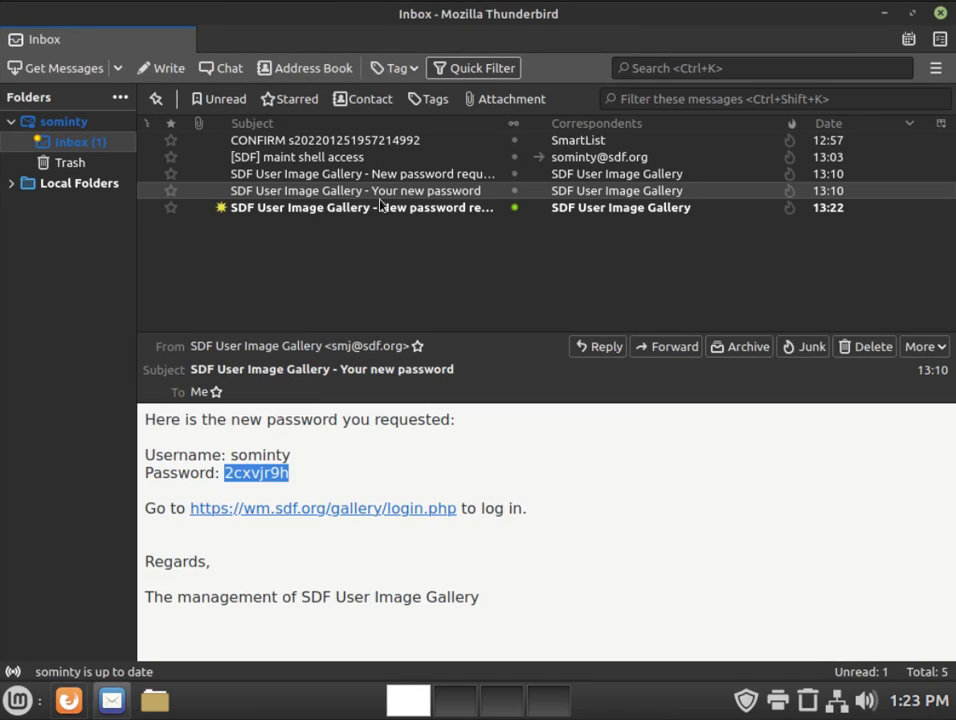
pyautogui.click(377, 208)
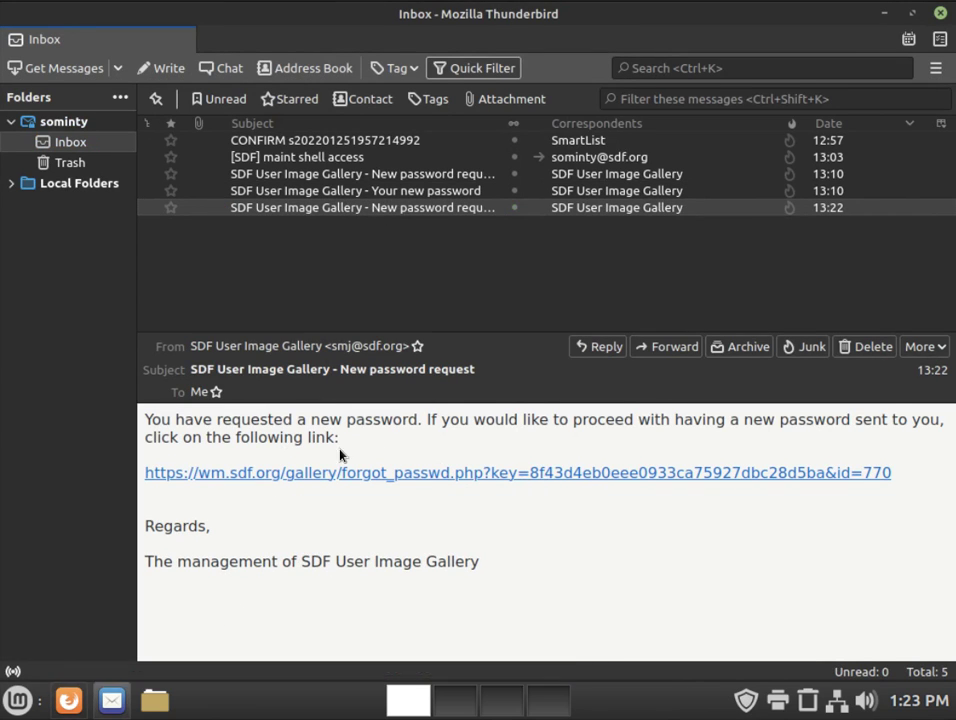
pyautogui.click(458, 474)
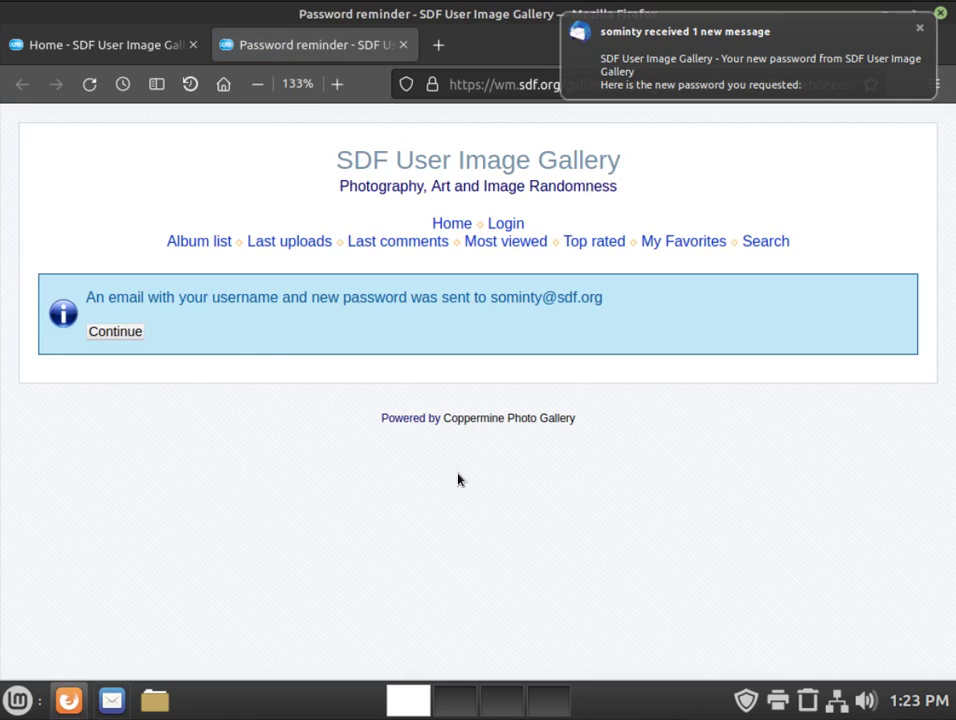
# Step: Continue to the login page, then copy the new password from Thunderbird's 'Your new password' email
pyautogui.click(106, 333)
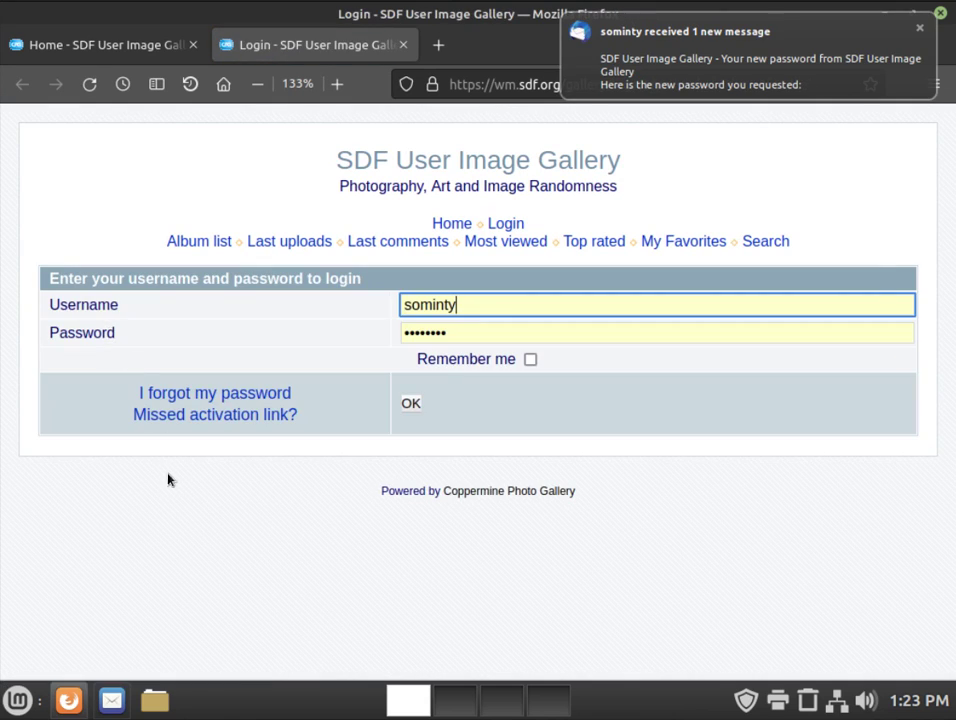
pyautogui.hotkey('alt', 'Tab')
pyautogui.click(284, 226)
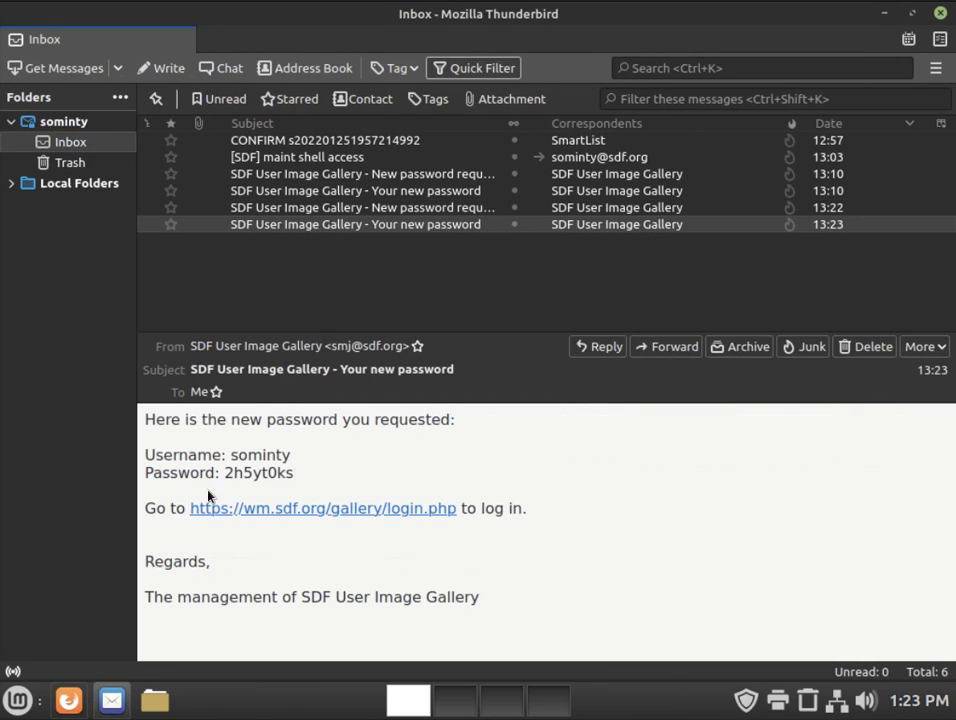
pyautogui.moveTo(226, 474); pyautogui.dragTo(295, 472)
pyautogui.rightClick(244, 476)
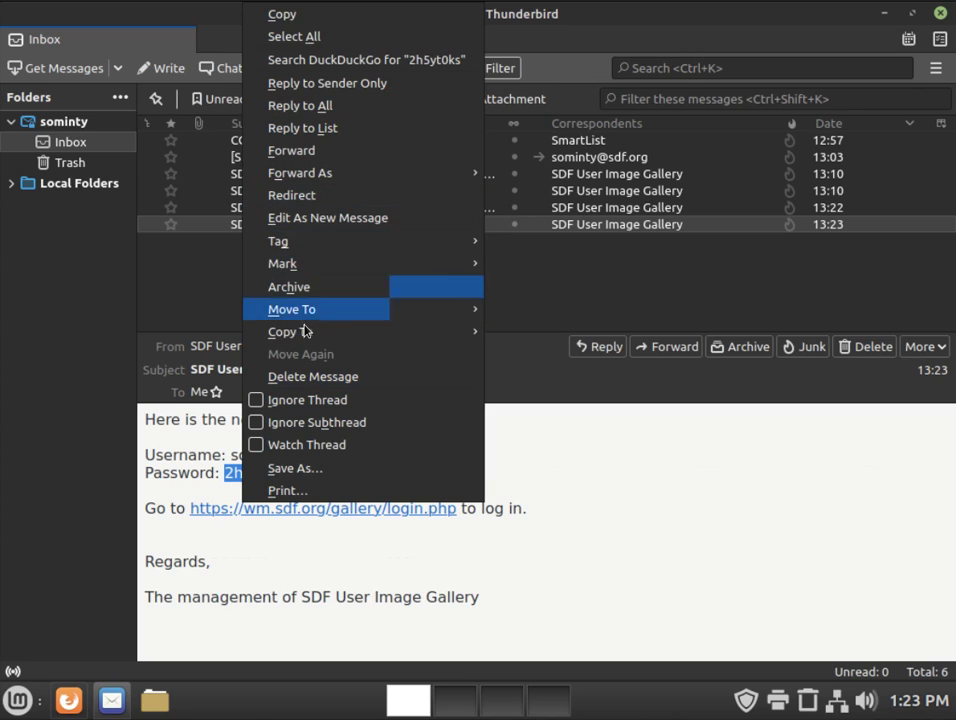
pyautogui.click(312, 15)
# Step: Replace the old password in the gallery login form with the pasted new one and sign in
pyautogui.hotkey('alt', 'Tab')
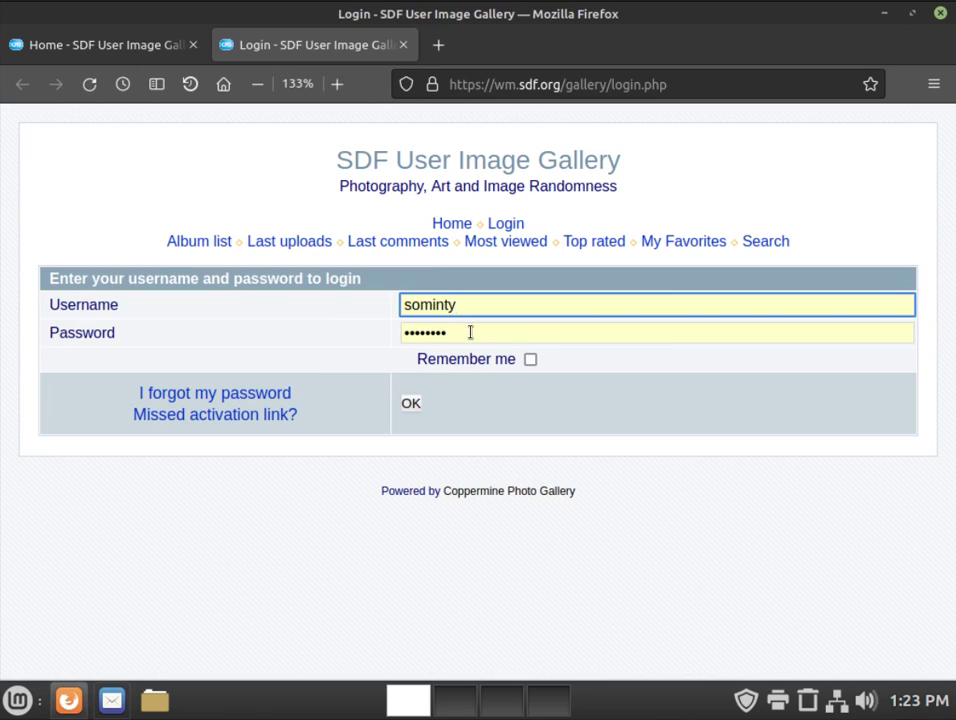
pyautogui.click(470, 332)
pyautogui.hotkey('ctrl', 'a')
pyautogui.press('BackSpace')
pyautogui.click(470, 334)
pyautogui.rightClick(470, 334)
pyautogui.click(525, 511)
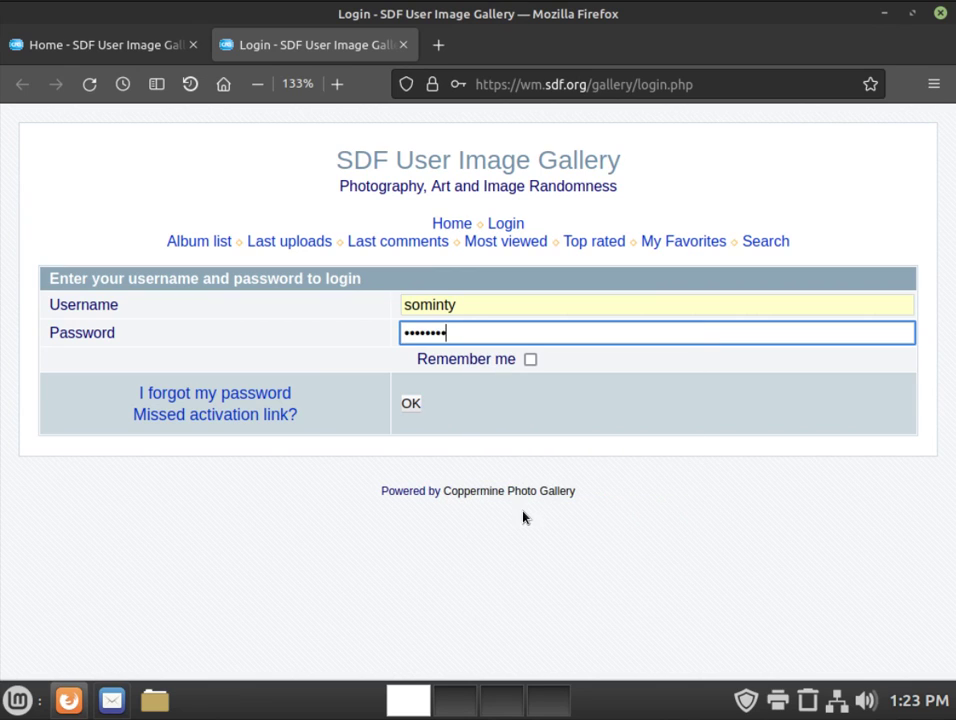
pyautogui.click(411, 405)
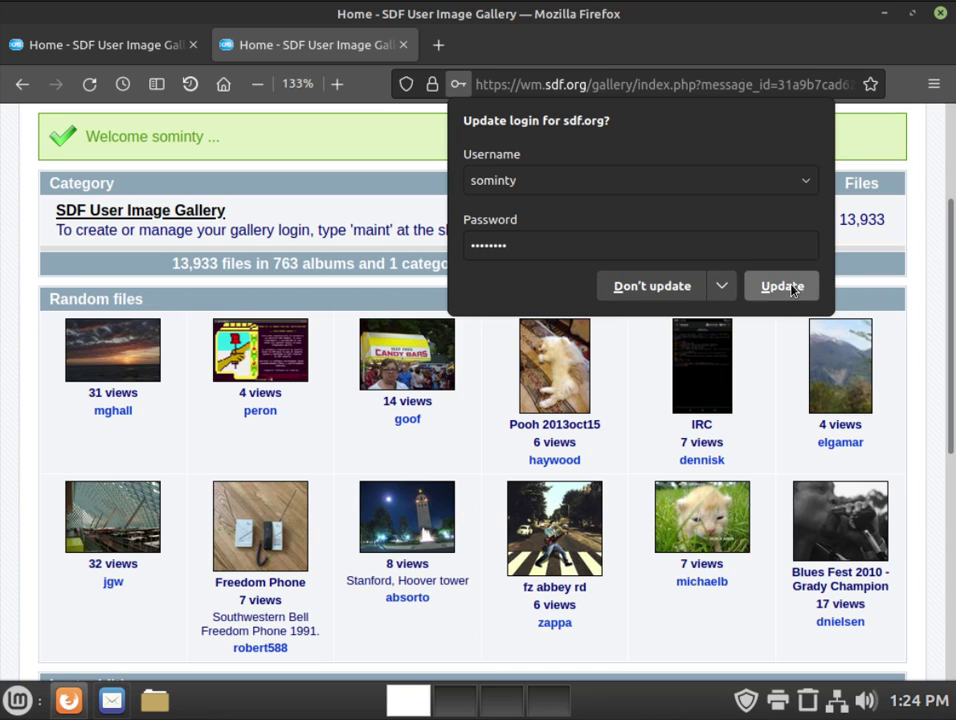
# Step: Update Firefox's saved login with the new password, then log out of the gallery
pyautogui.click(782, 286)
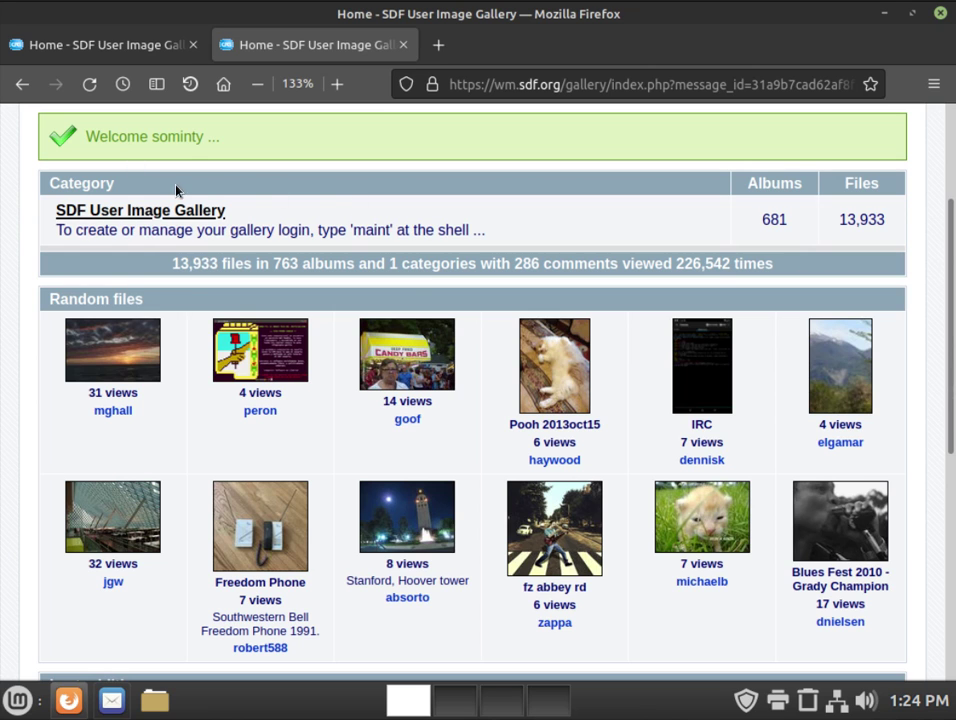
pyautogui.scroll(3, 372, 301)
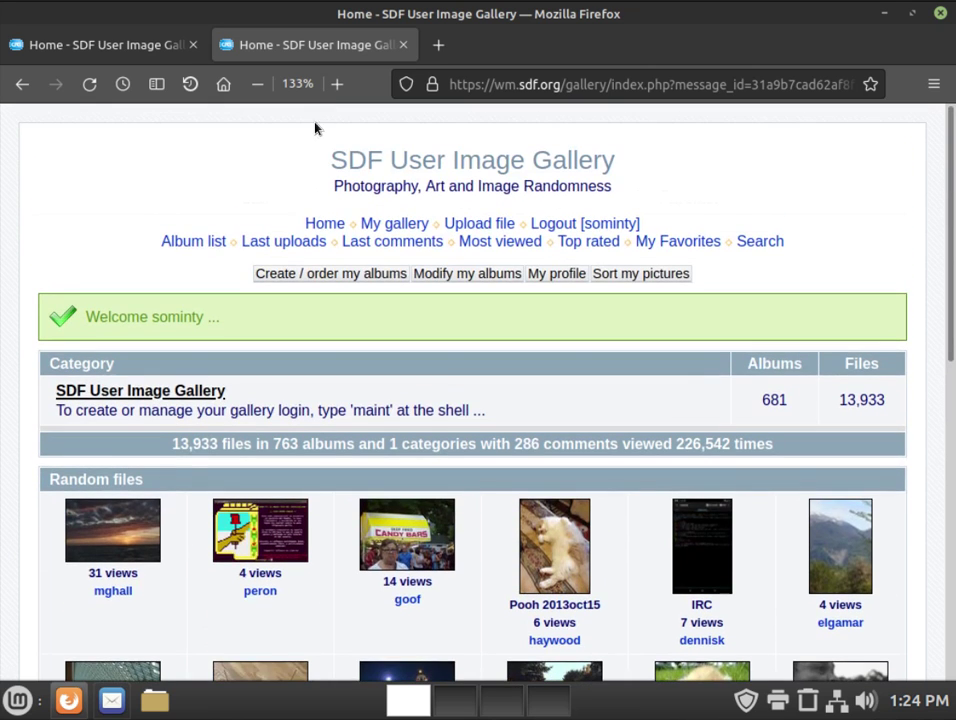
pyautogui.click(593, 227)
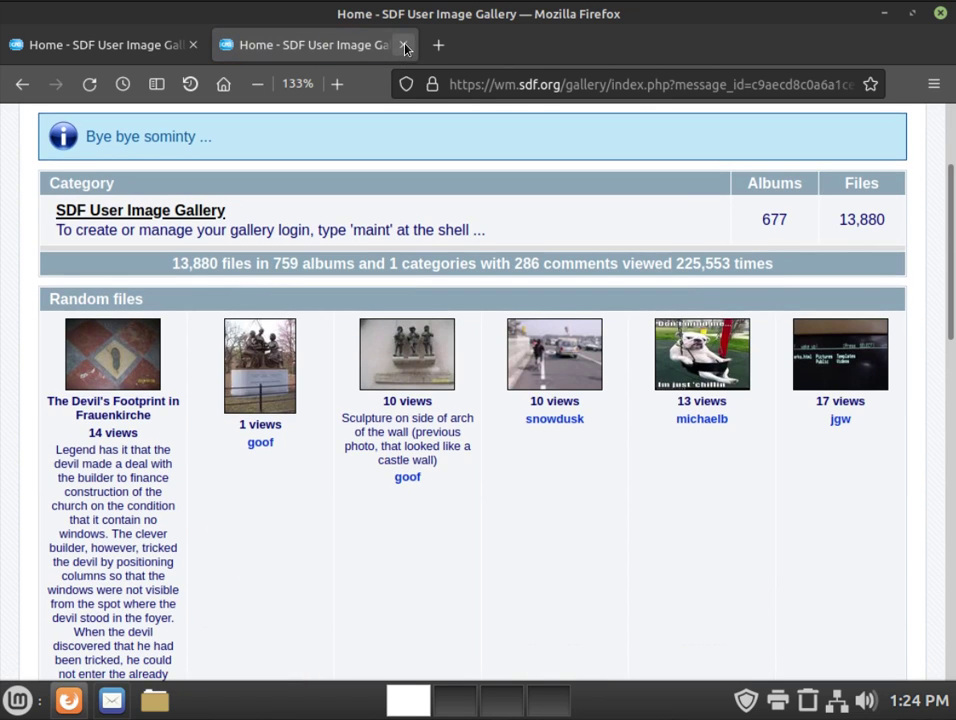
# Step: Close the extra tab, reload the gallery, and sign in using the autofilled saved login
pyautogui.click(405, 46)
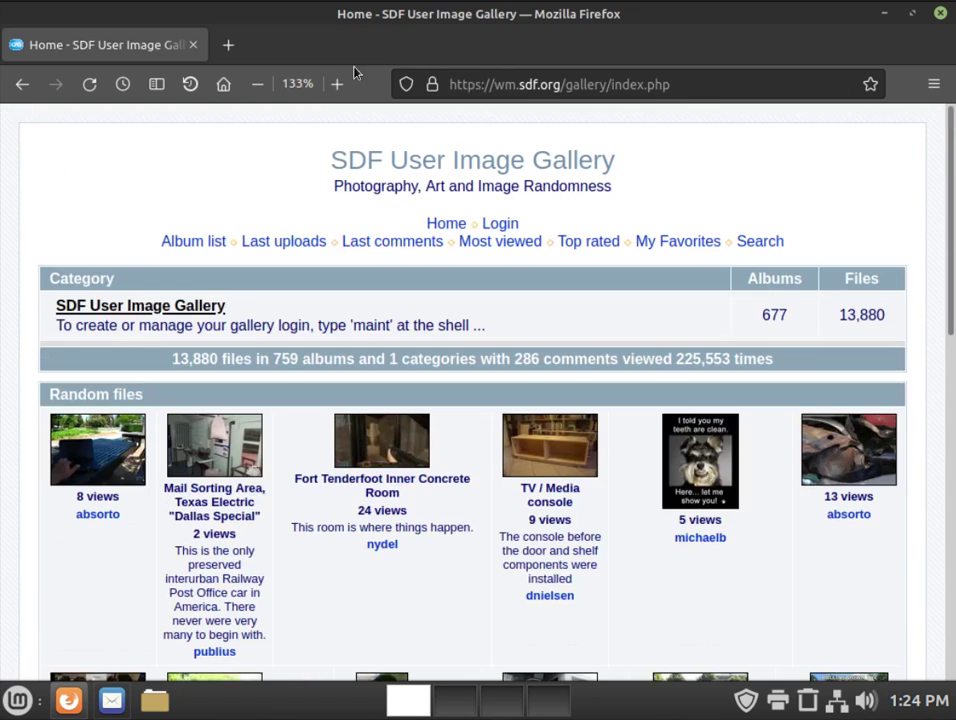
pyautogui.click(88, 86)
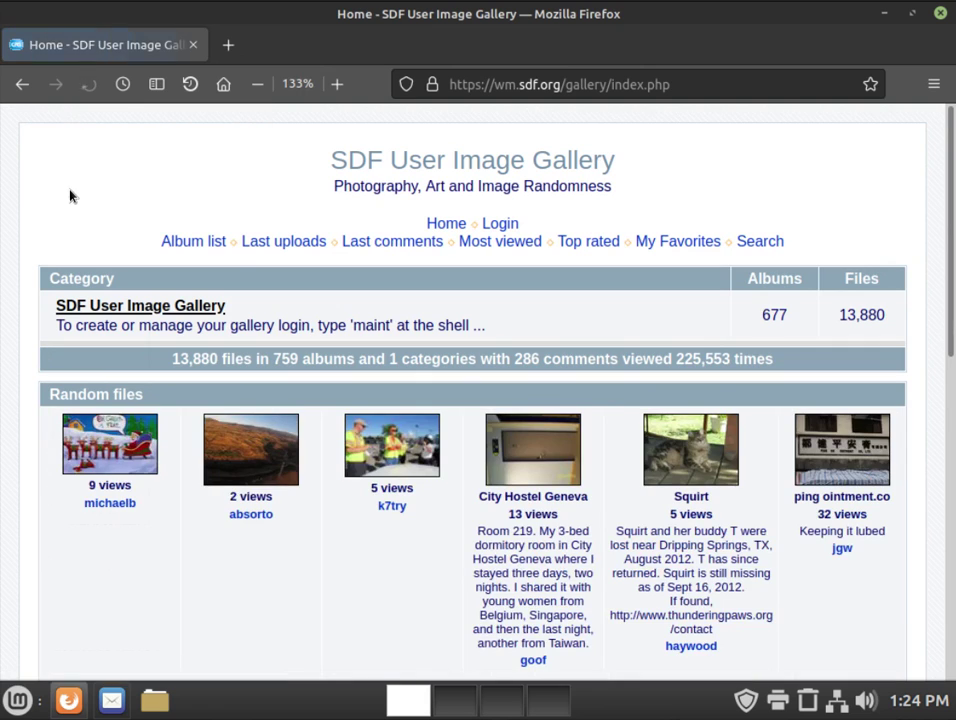
pyautogui.click(512, 229)
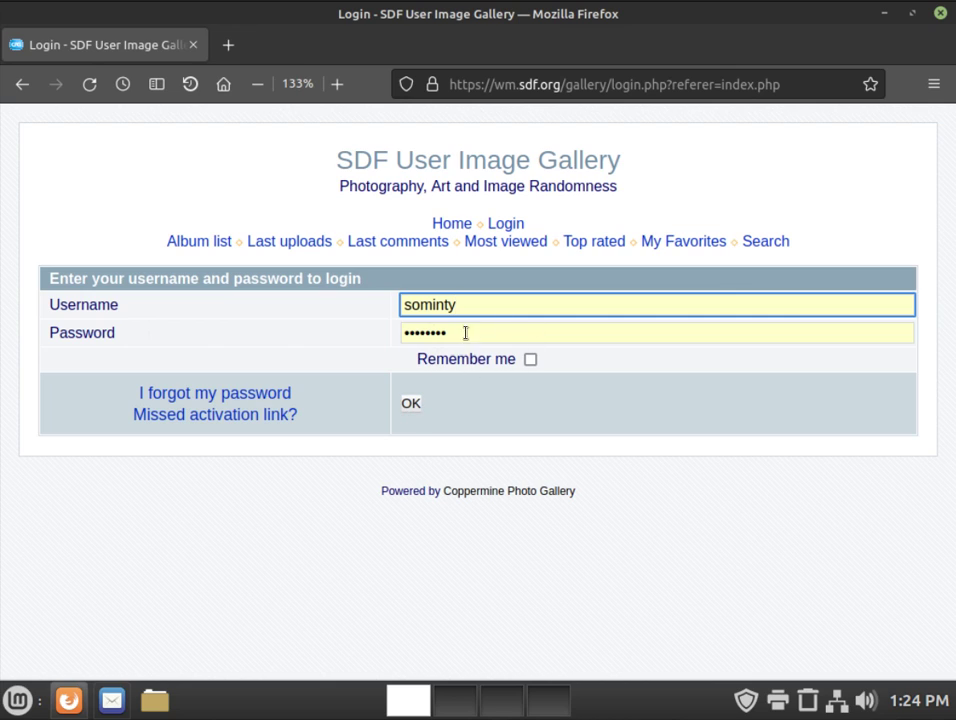
pyautogui.click(410, 405)
pyautogui.click(410, 405)
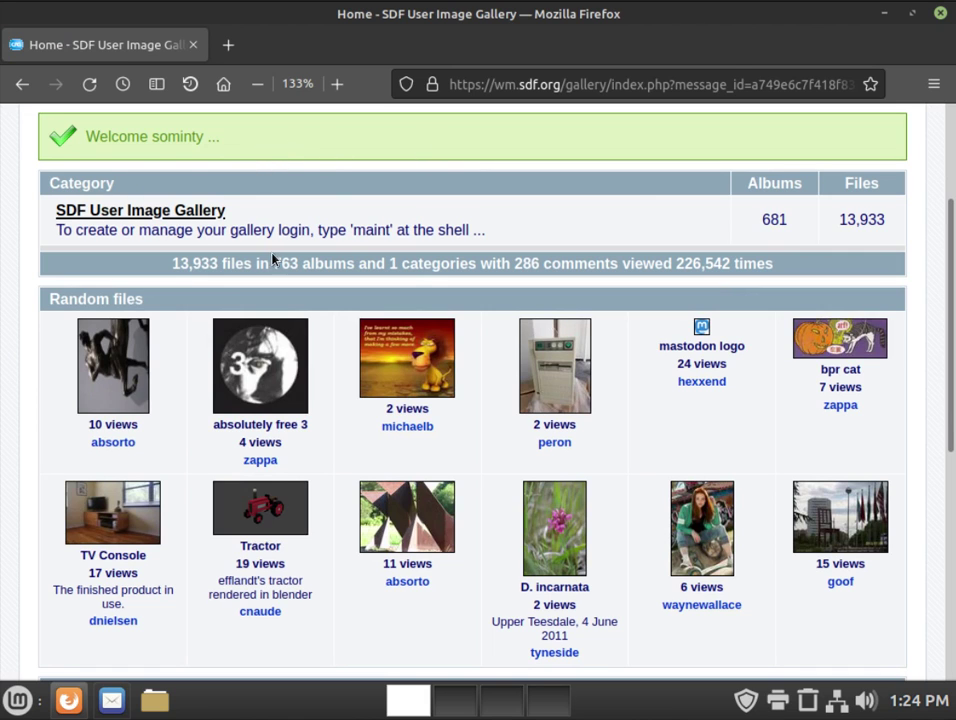
pyautogui.scroll(3, 537, 185)
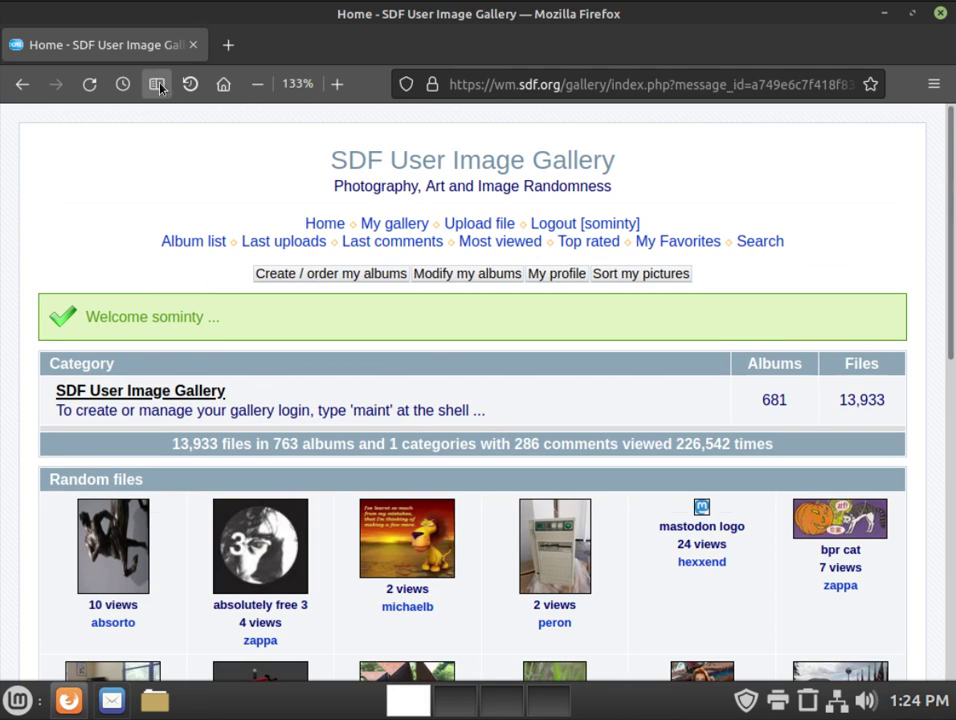
# Step: Forget the last two hours of browsing history
pyautogui.click(223, 84)
pyautogui.click(191, 85)
pyautogui.click(292, 182)
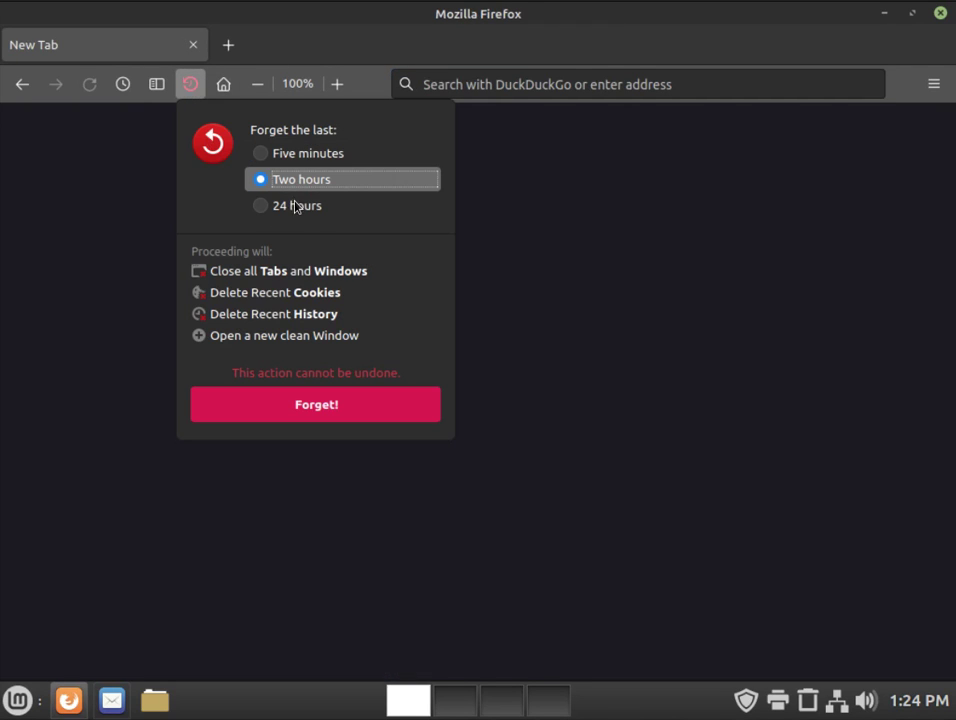
pyautogui.click(318, 410)
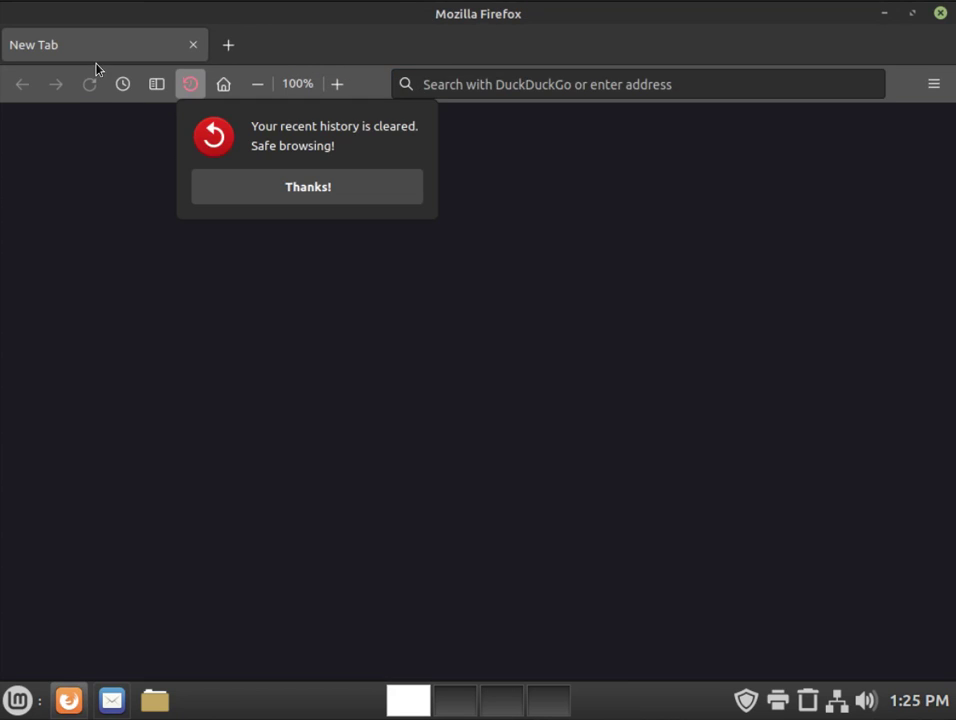
# Step: Open Settings via Edit > Settings, go to Privacy & Security, and scroll to Logins and Passwords
pyautogui.press('alt')
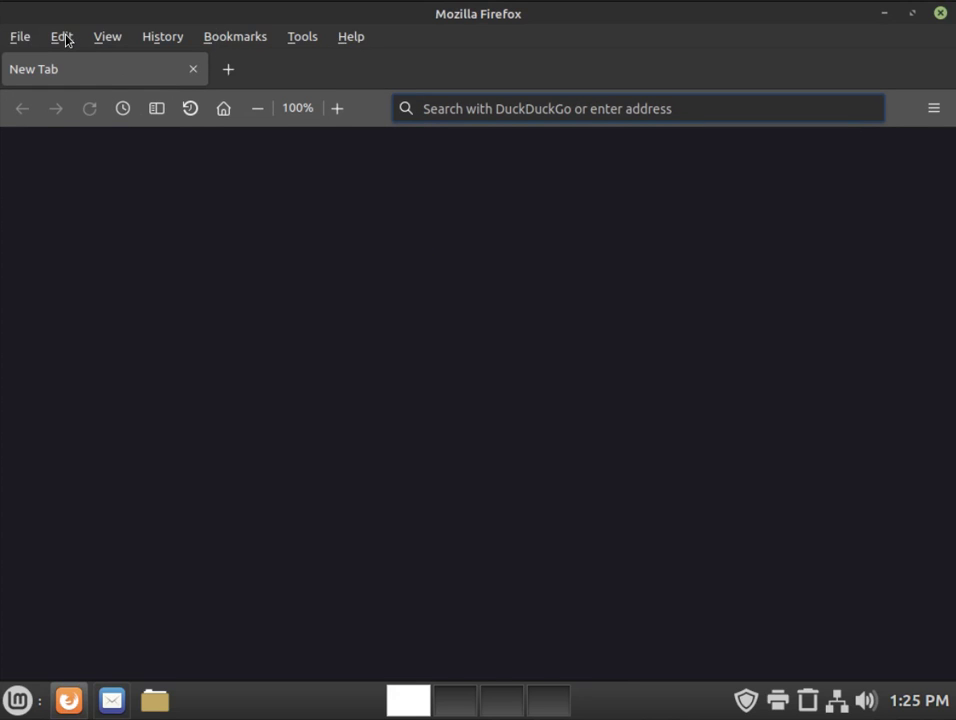
pyautogui.click(62, 37)
pyautogui.click(88, 247)
pyautogui.click(106, 333)
pyautogui.moveTo(952, 149)
pyautogui.mouseDown()
pyautogui.moveTo(950, 420)
pyautogui.moveTo(950, 408)
pyautogui.mouseUp()
pyautogui.click(952, 332)
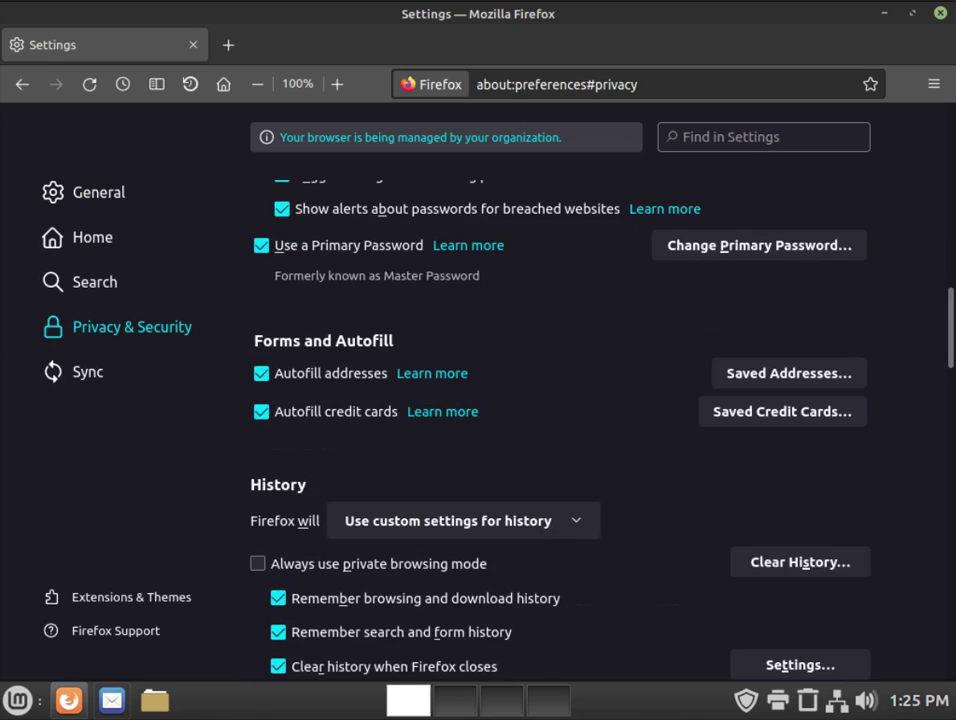
pyautogui.moveTo(952, 355); pyautogui.dragTo(952, 316)
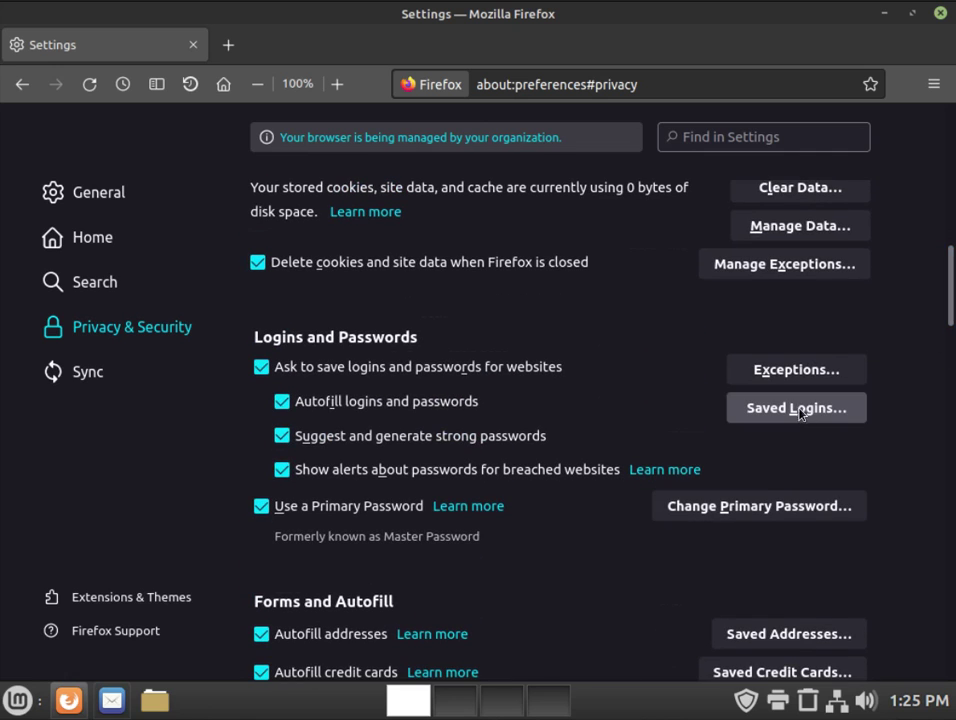
# Step: Open Saved Logins and unlock them with the primary password
pyautogui.click(796, 409)
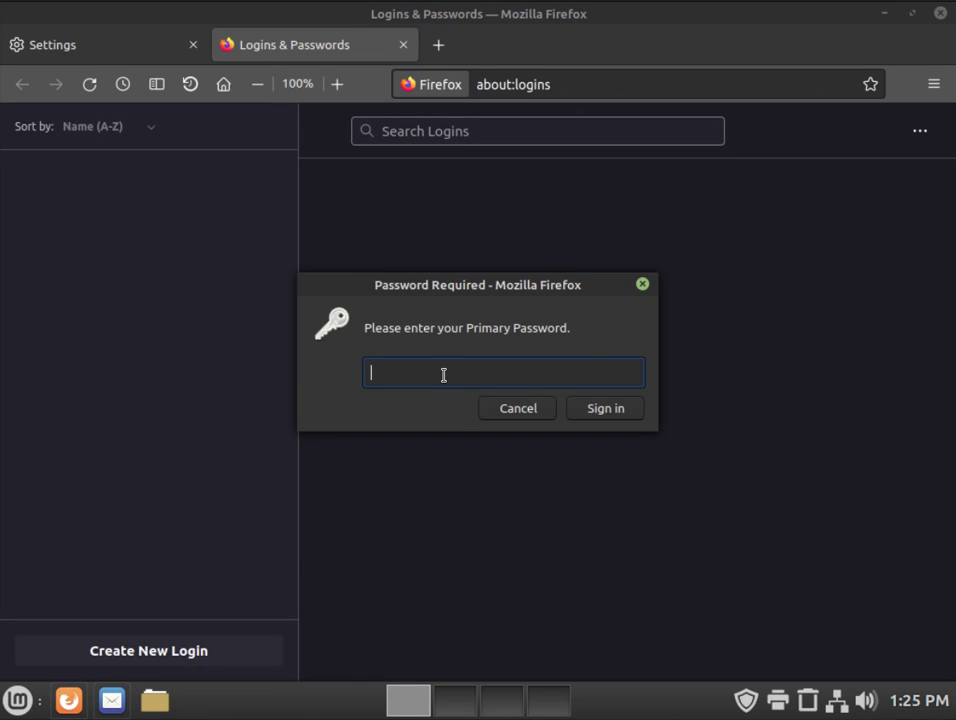
pyautogui.write('••••••••••')
pyautogui.press('Return')
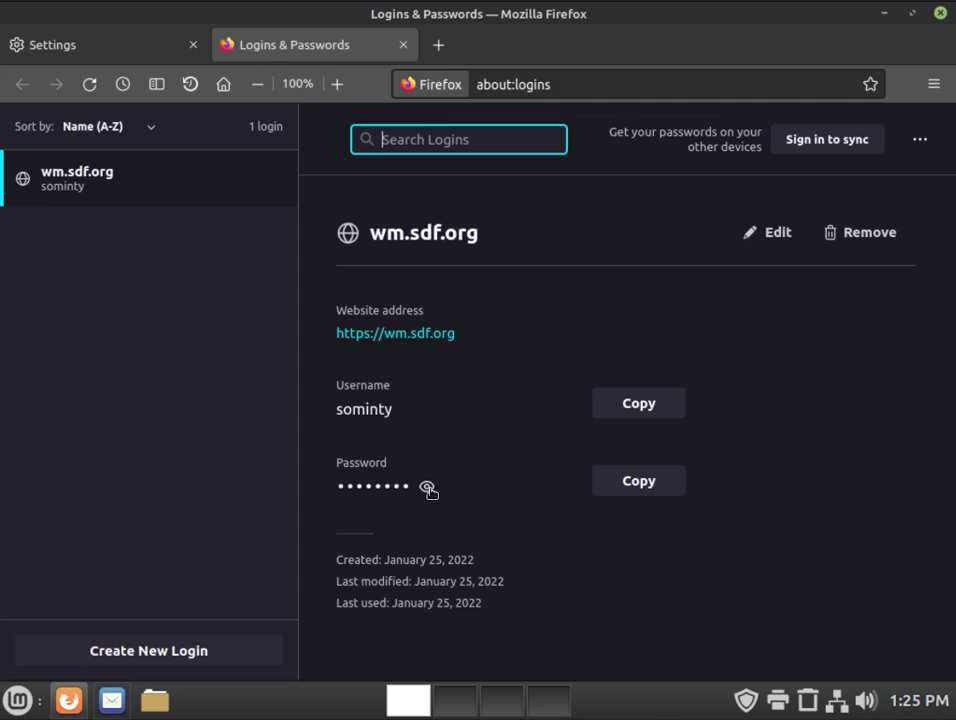
# Step: Reveal the saved wm.sdf.org password after re-entering the primary password, then mask it again
pyautogui.click(427, 488)
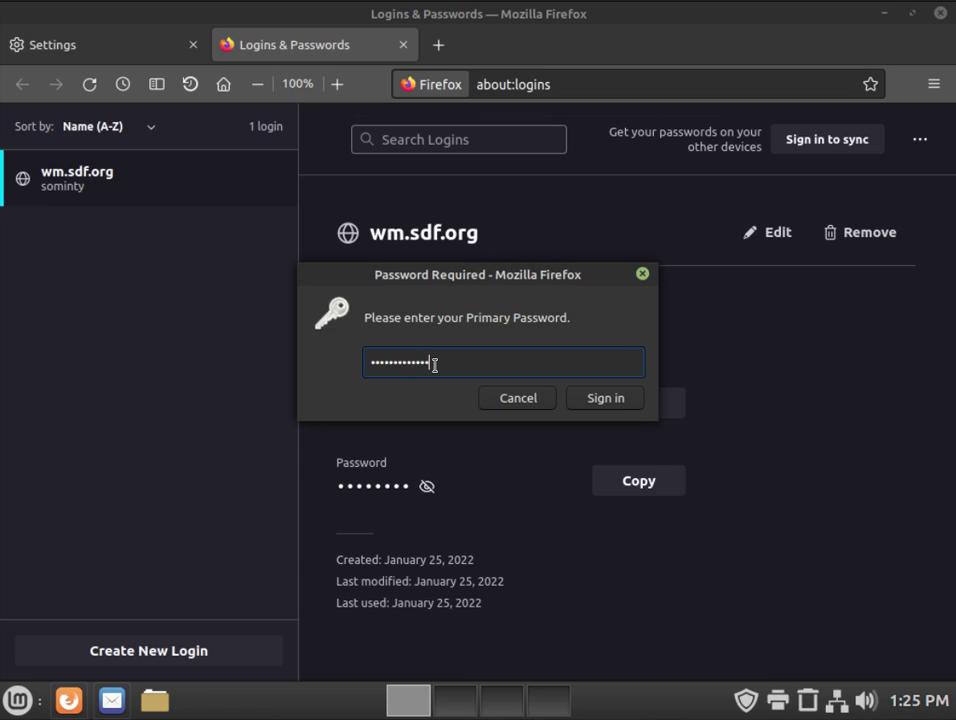
pyautogui.press('Return')
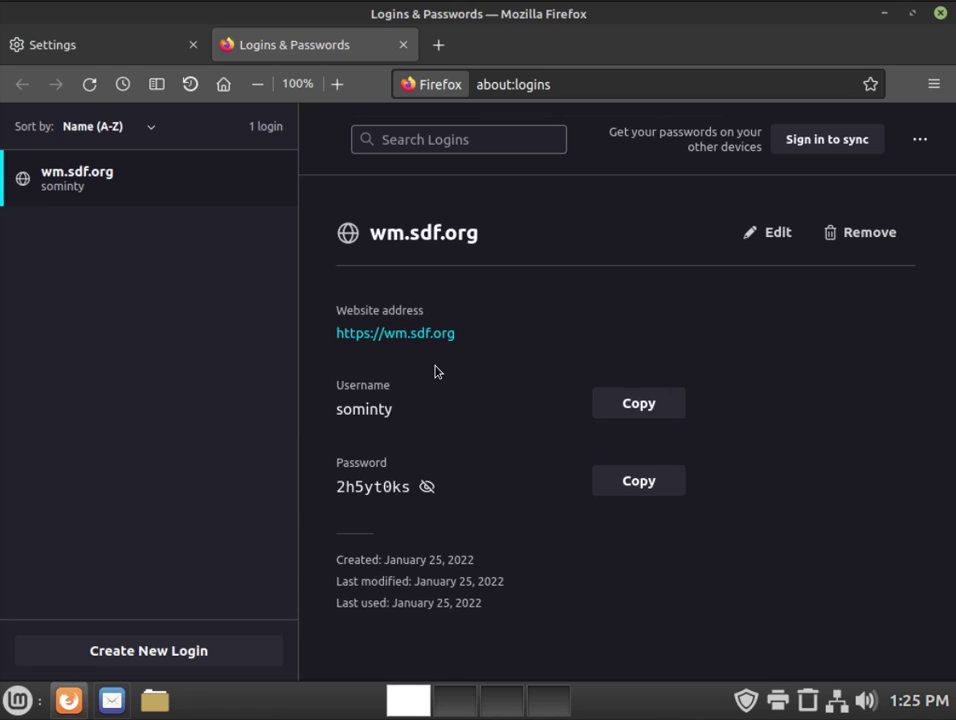
pyautogui.click(427, 486)
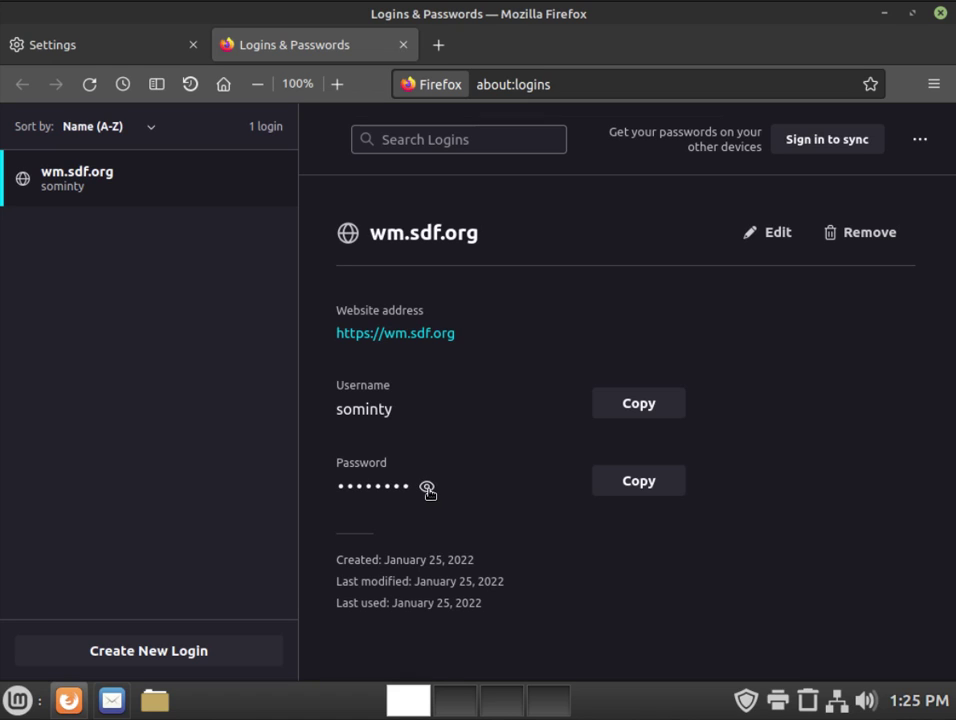
pyautogui.click(427, 487)
pyautogui.click(427, 487)
# Step: Close the logins tab, uncheck Use a Primary Password, confirm with the current password, and dismiss the notice
pyautogui.click(404, 45)
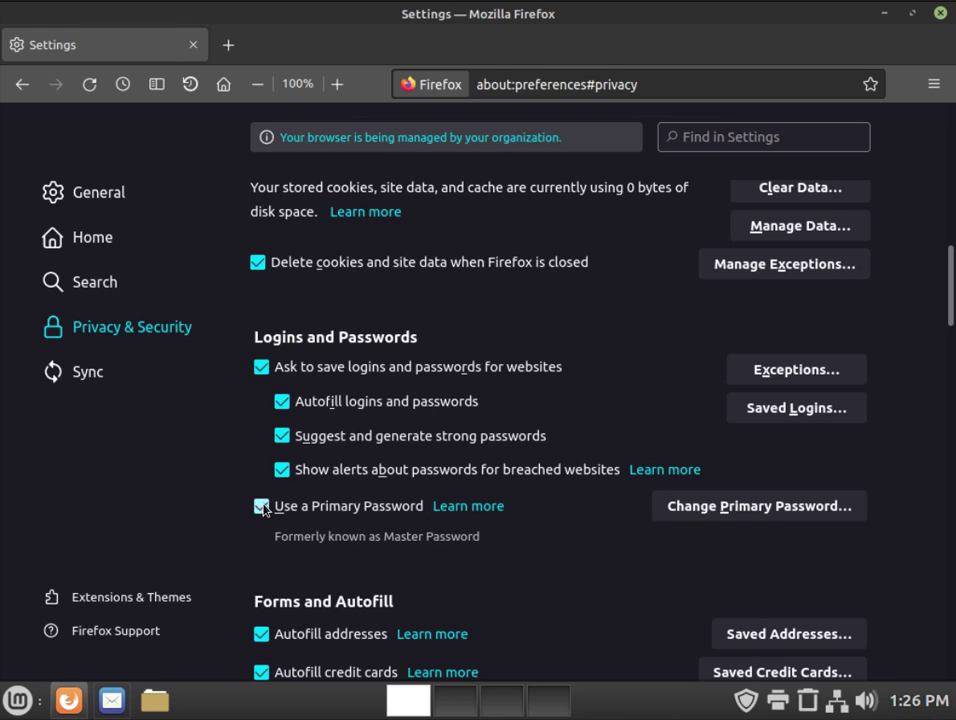
pyautogui.click(261, 508)
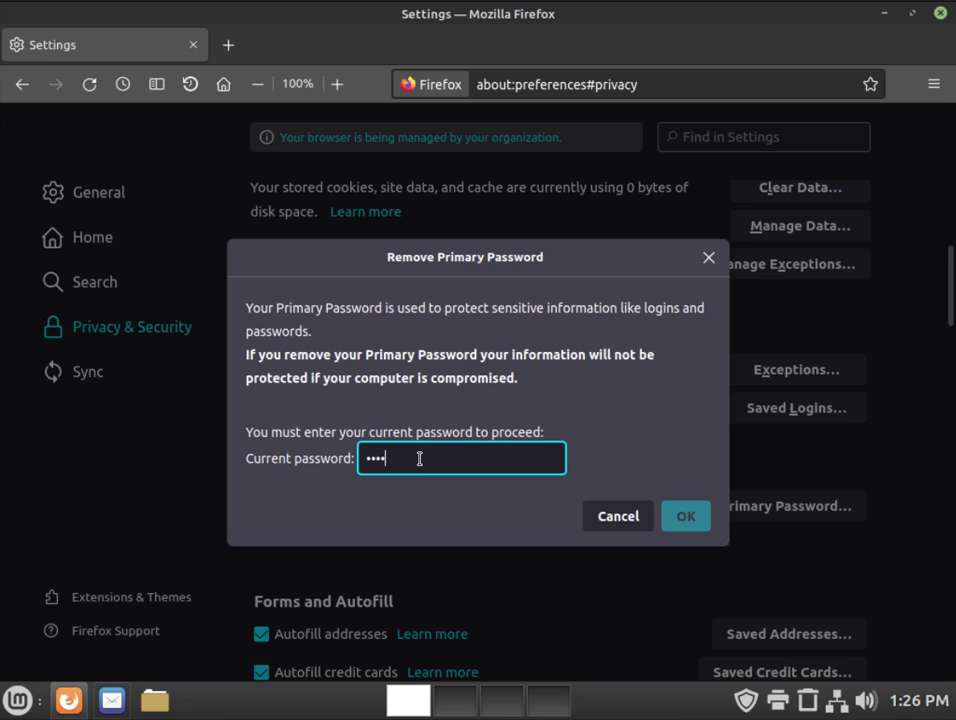
pyautogui.write('•••••••••••')
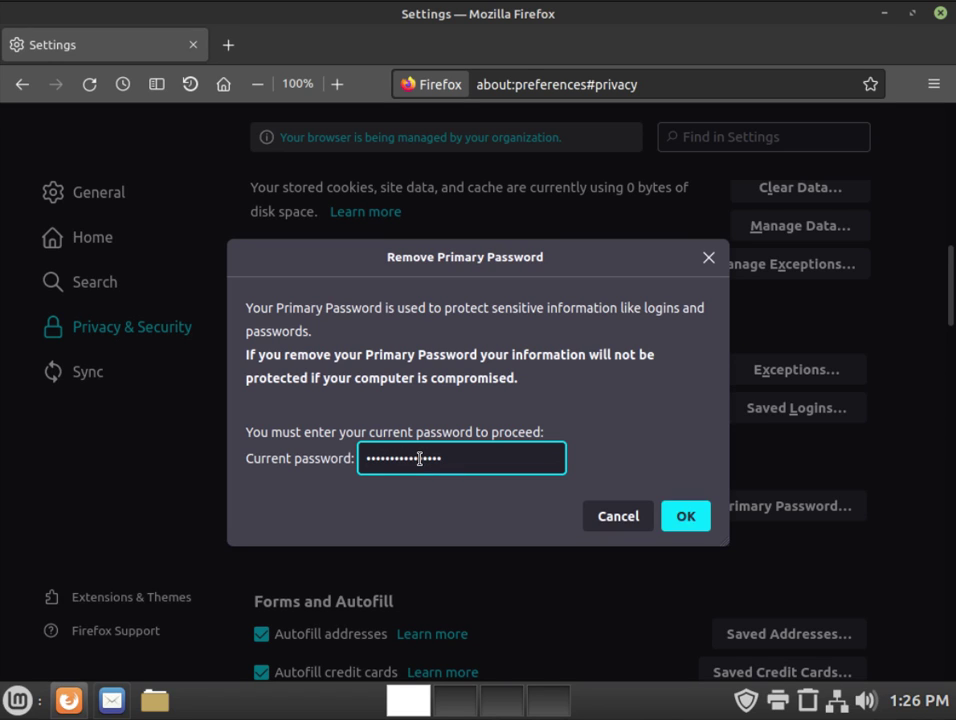
pyautogui.click(685, 516)
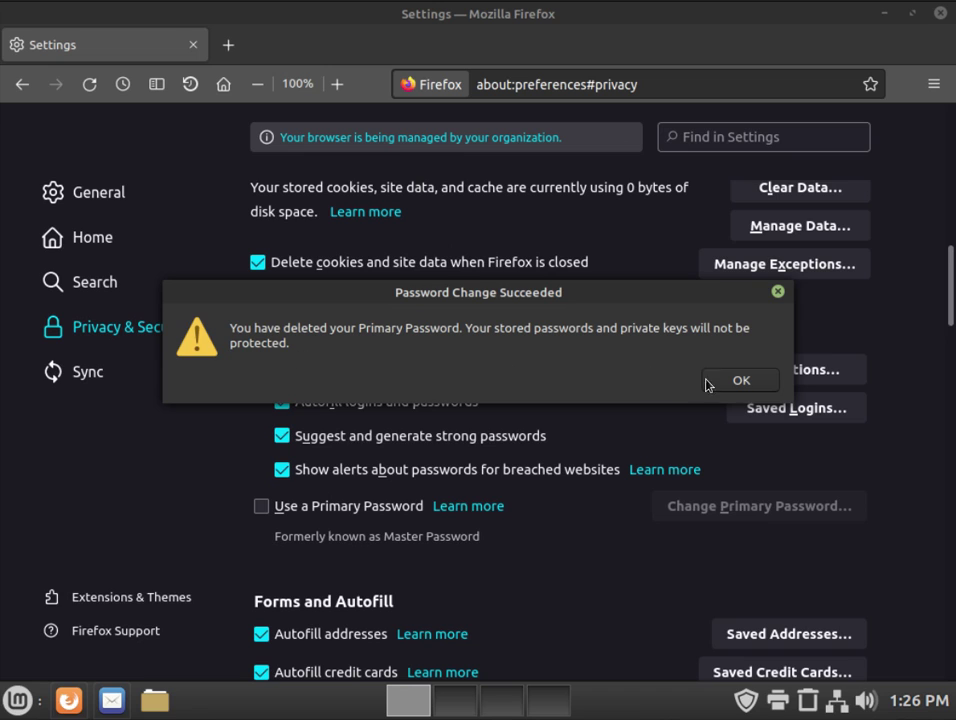
pyautogui.click(750, 386)
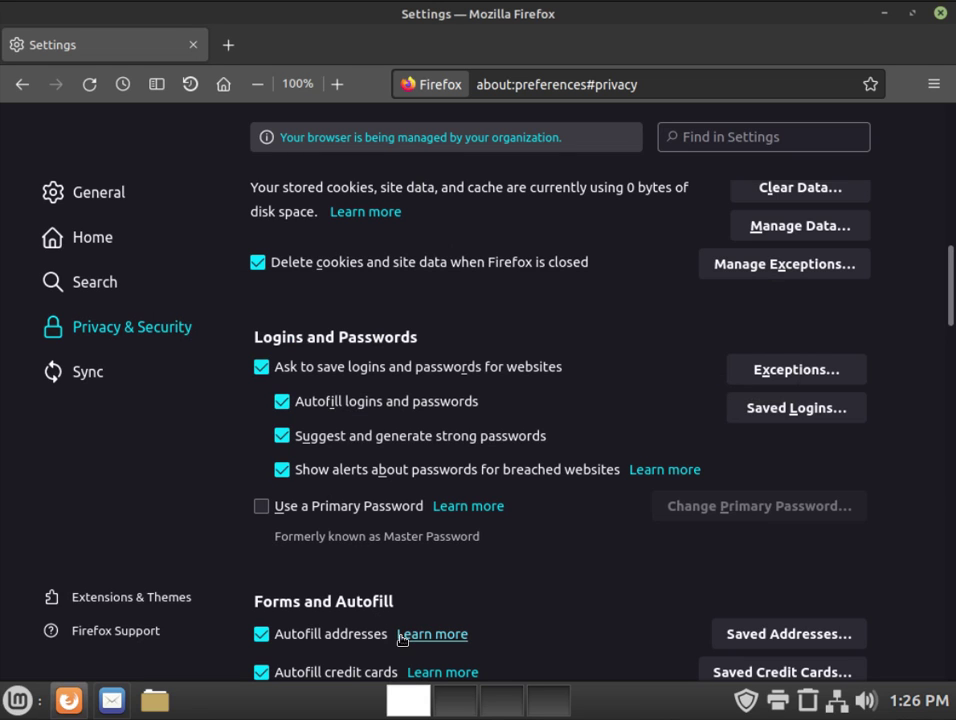
# Step: Confirm the wm.sdf.org saved password shows and hides without a primary password prompt, then return to a blank New Tab
pyautogui.click(794, 409)
pyautogui.click(427, 486)
pyautogui.click(428, 487)
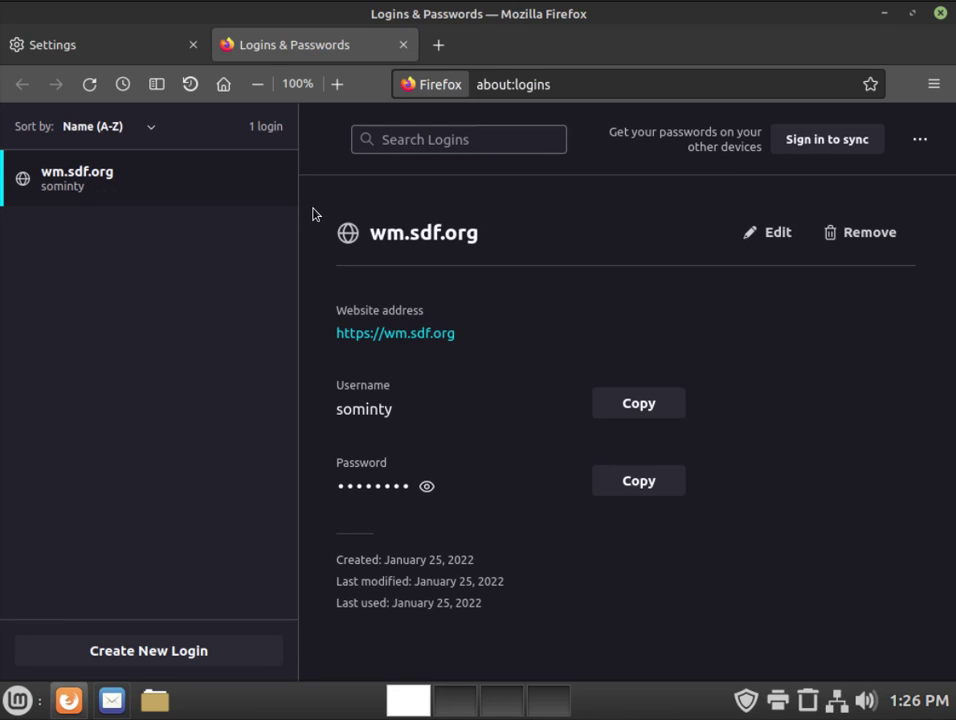
pyautogui.click(403, 44)
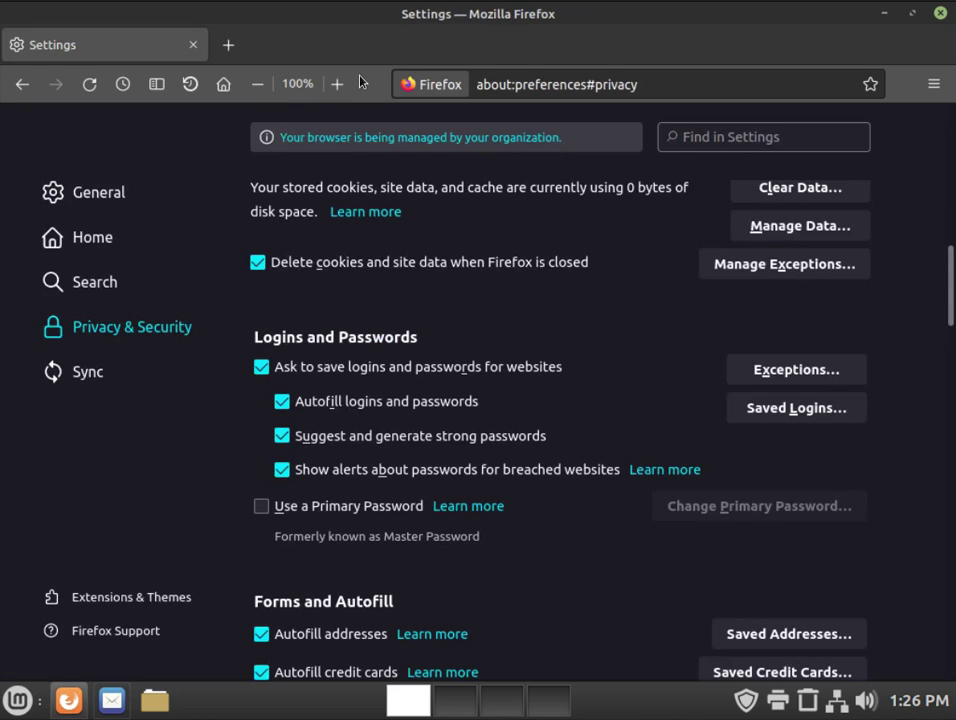
pyautogui.click(223, 85)
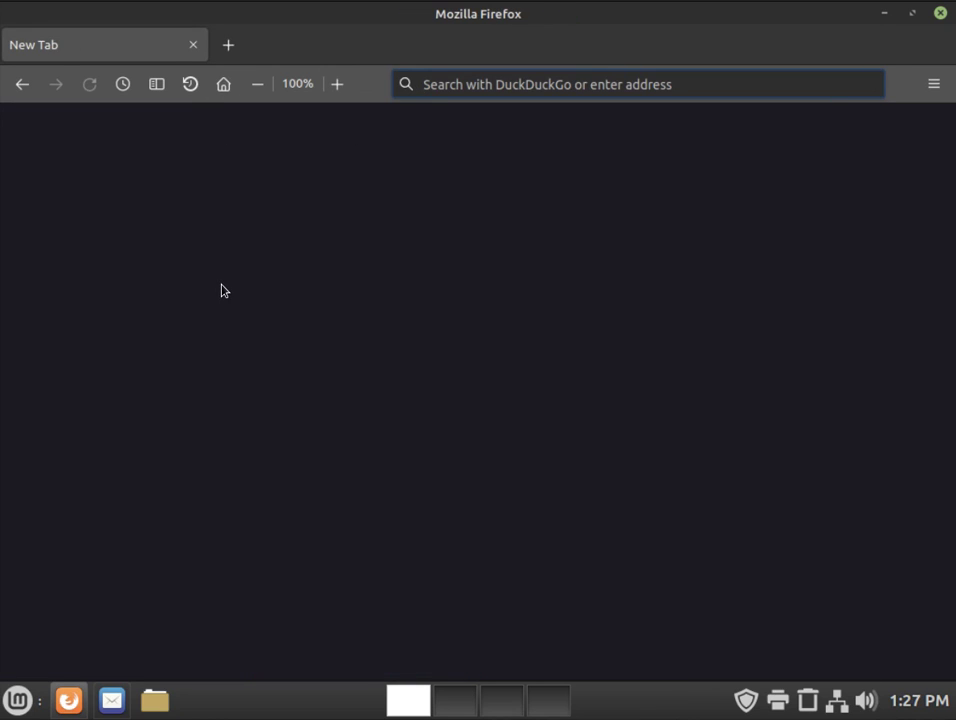